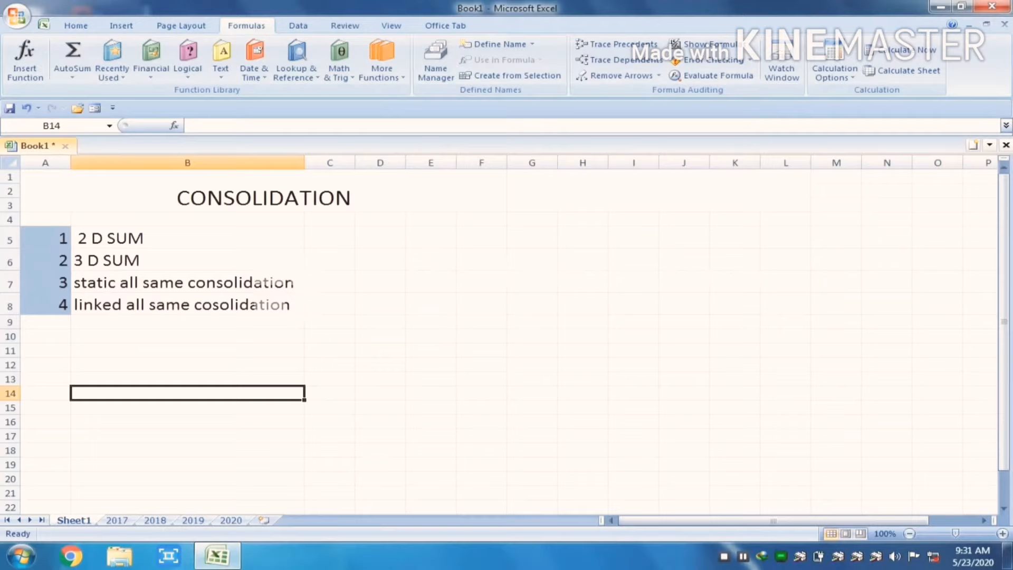
Review the consolidation methods listed on Sheet1 and the monthly data tables on the 2017, 2018 and 2019 sheets.
left_click(187, 238)
left_click(188, 260)
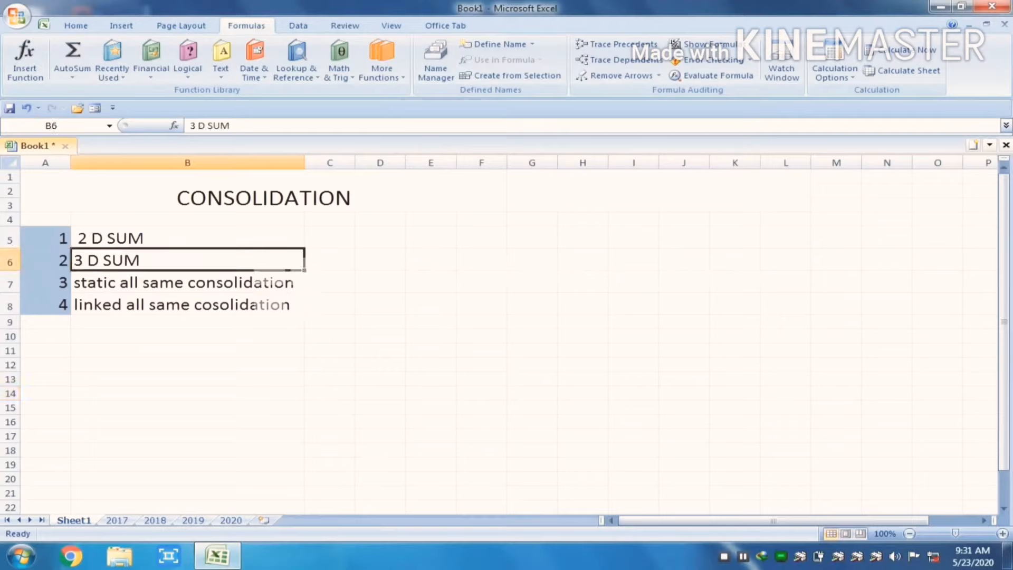
left_click(187, 282)
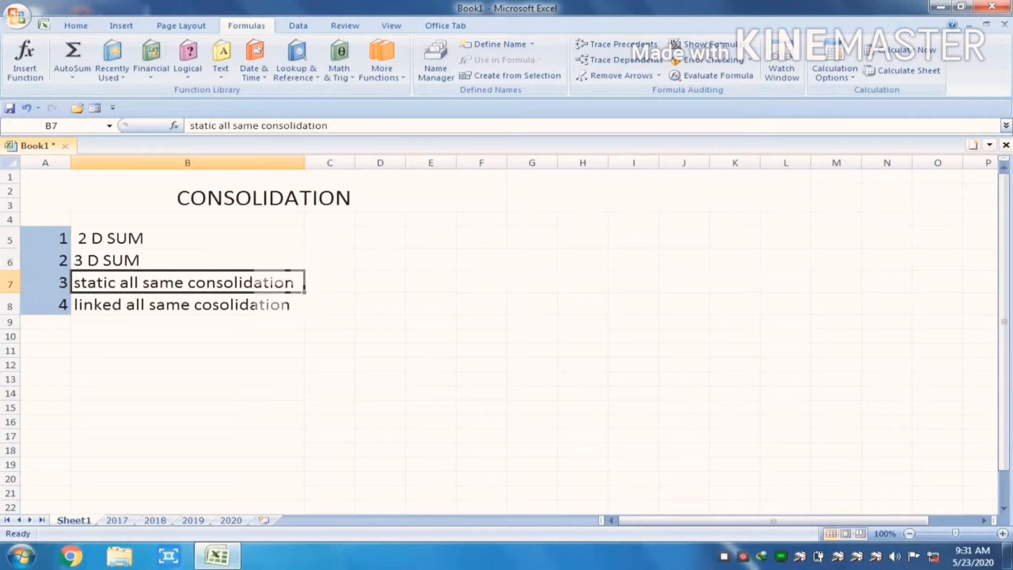
left_click(187, 305)
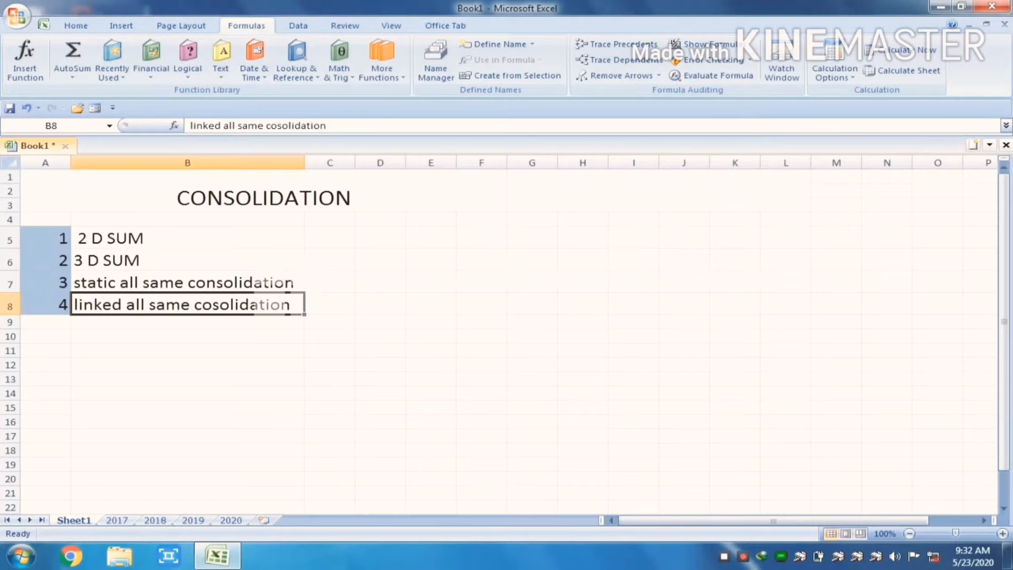
left_click(188, 364)
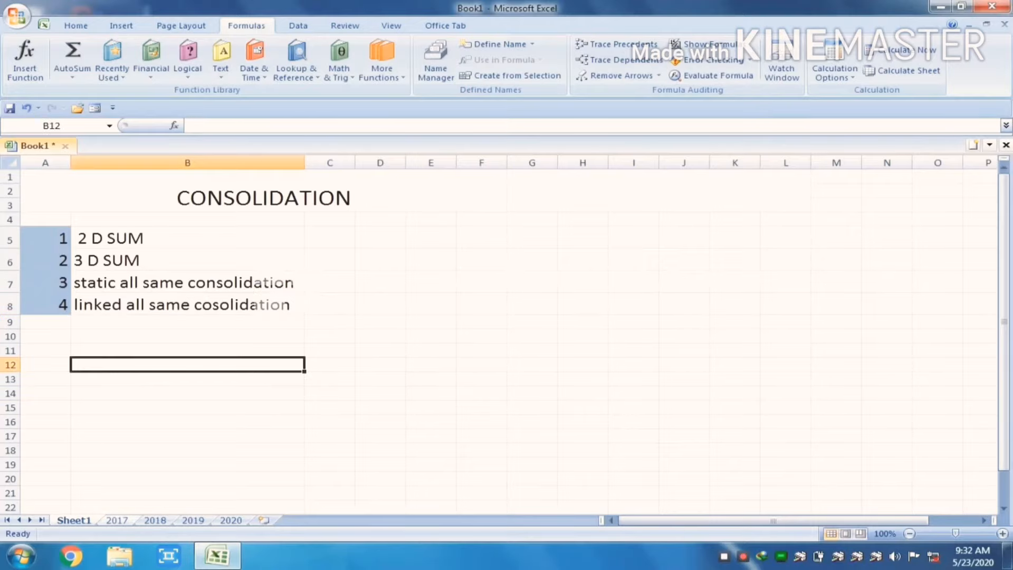
left_click(118, 521)
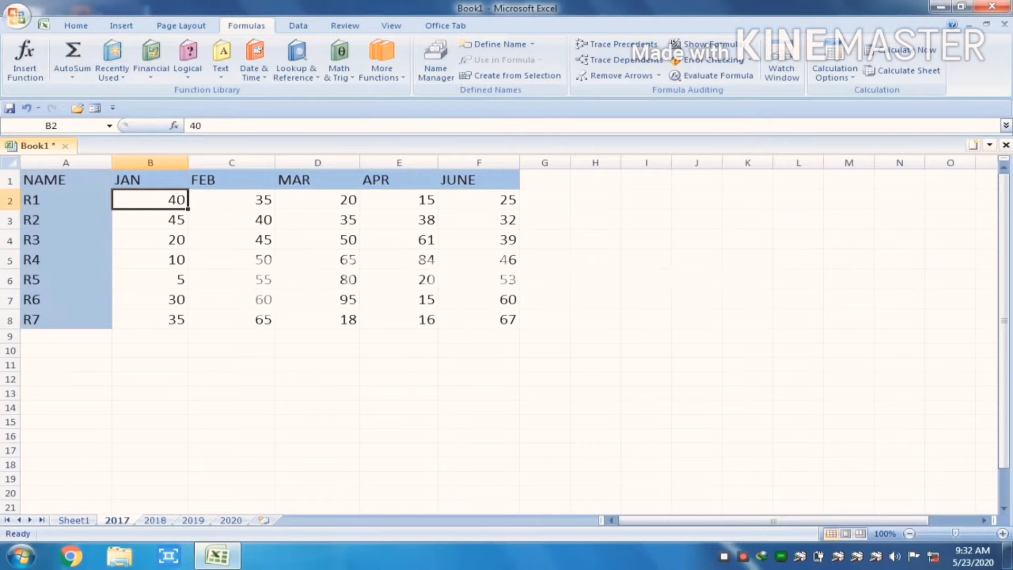
left_click(150, 220)
left_click(231, 220)
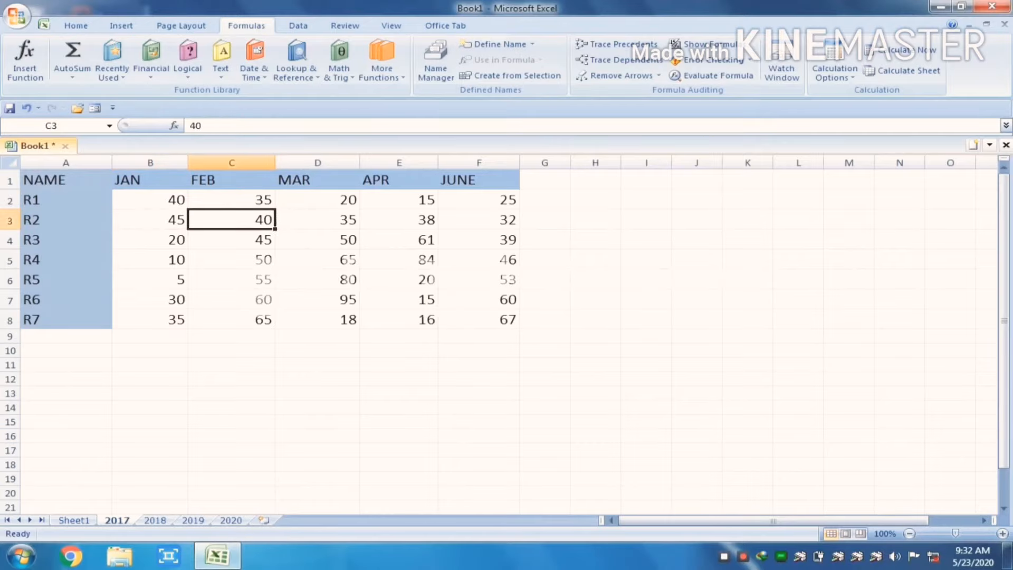
left_click(155, 520)
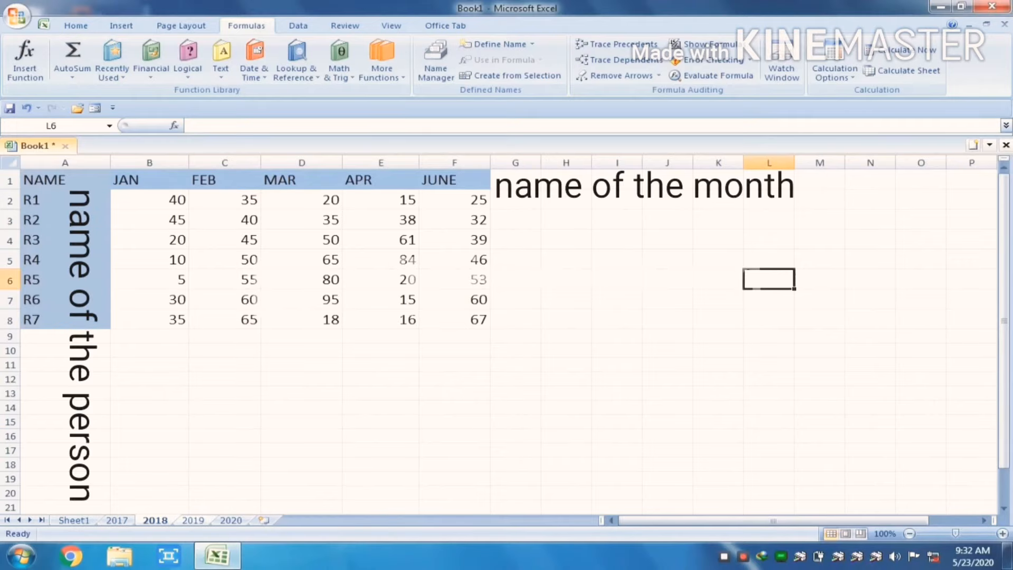
left_click(193, 520)
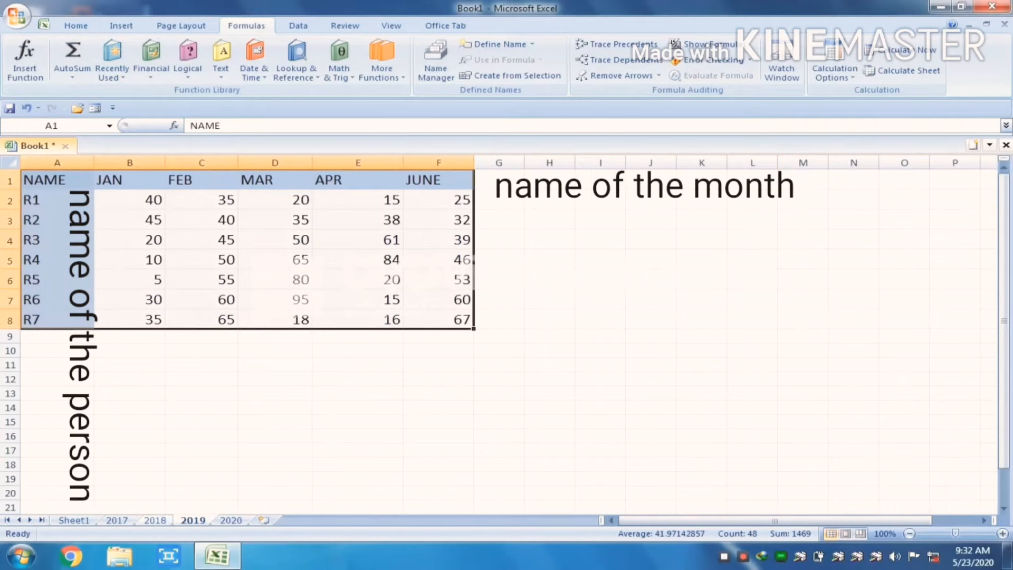
On the 2017 sheet, total R1's January to June values (B2:F2) in cell G2 with AutoSum.
left_click(116, 521)
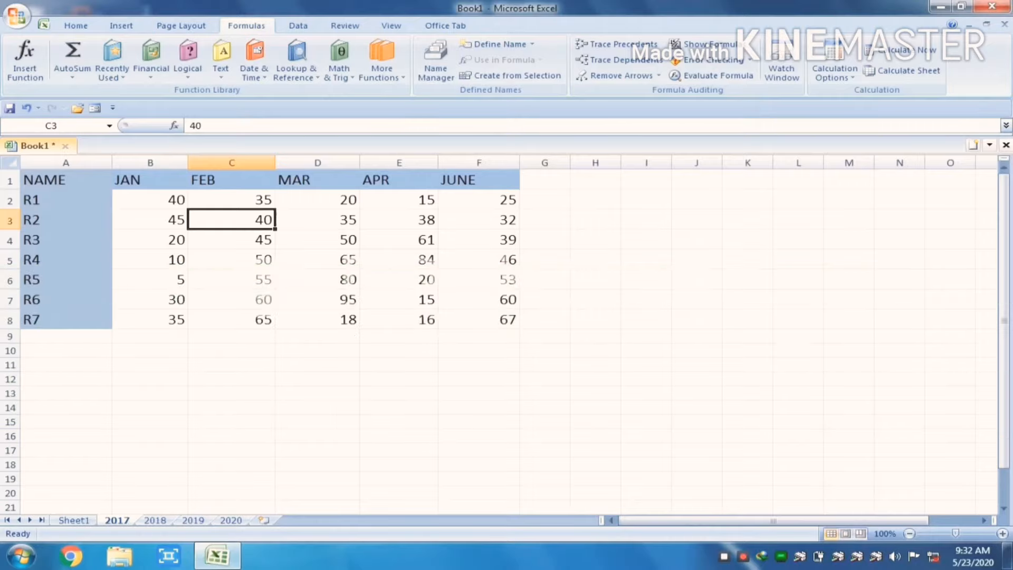
left_click(545, 200)
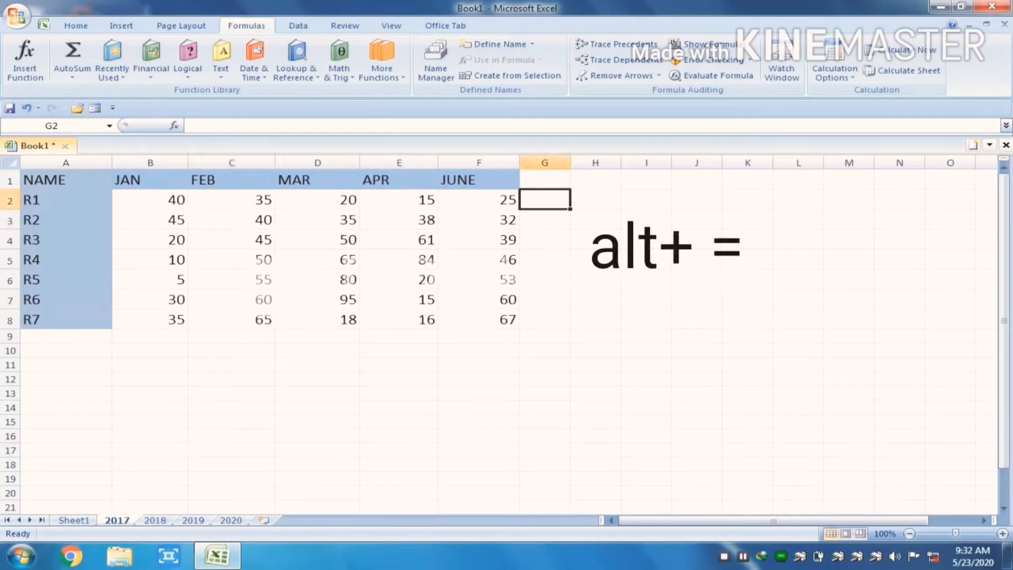
key("alt+equal")
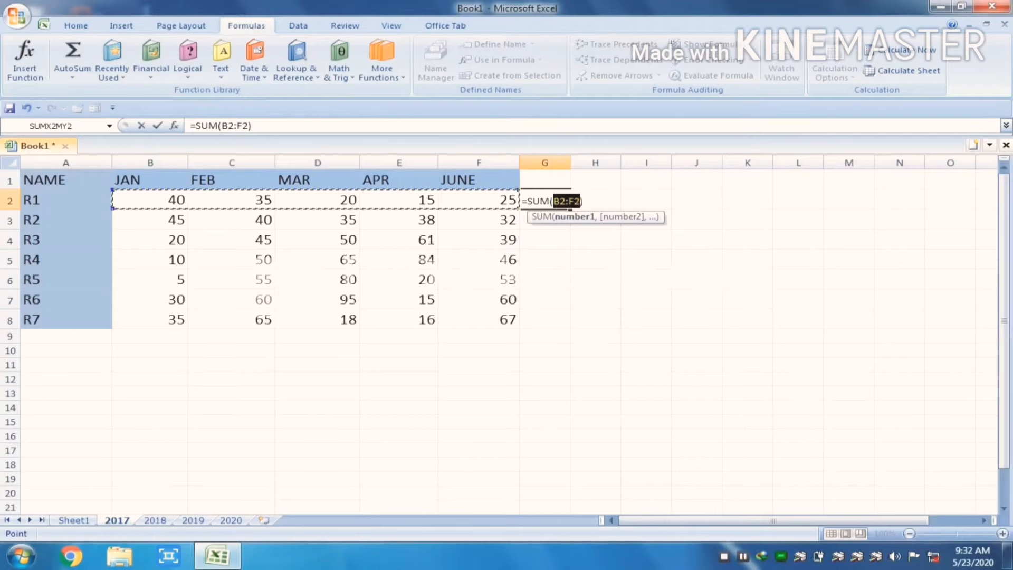
key("Return")
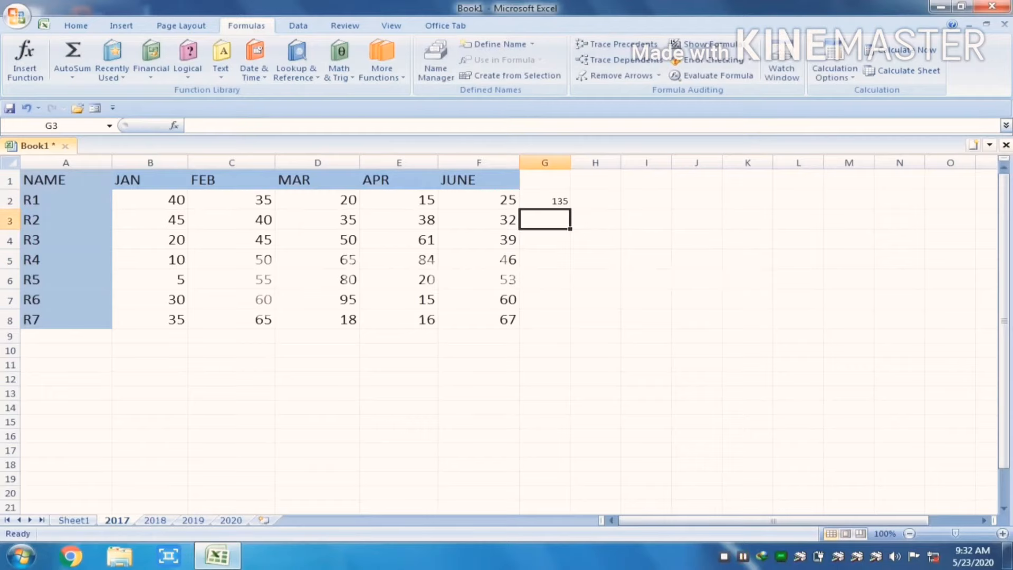
Total the JUNE column (F2:F8) in cell F9 of the 2017 sheet with AutoSum.
left_click(478, 337)
key("alt+equal")
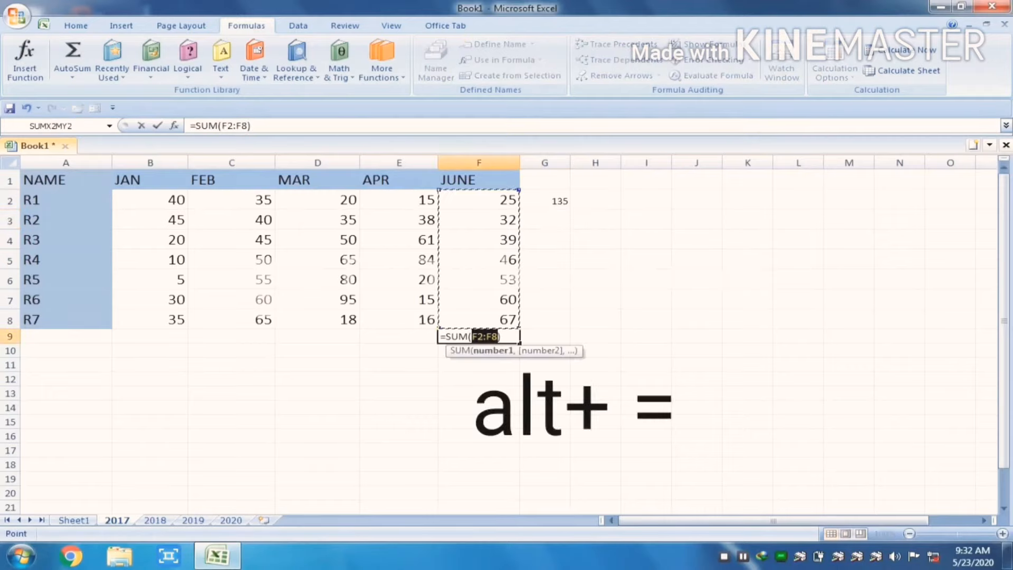
key("Return")
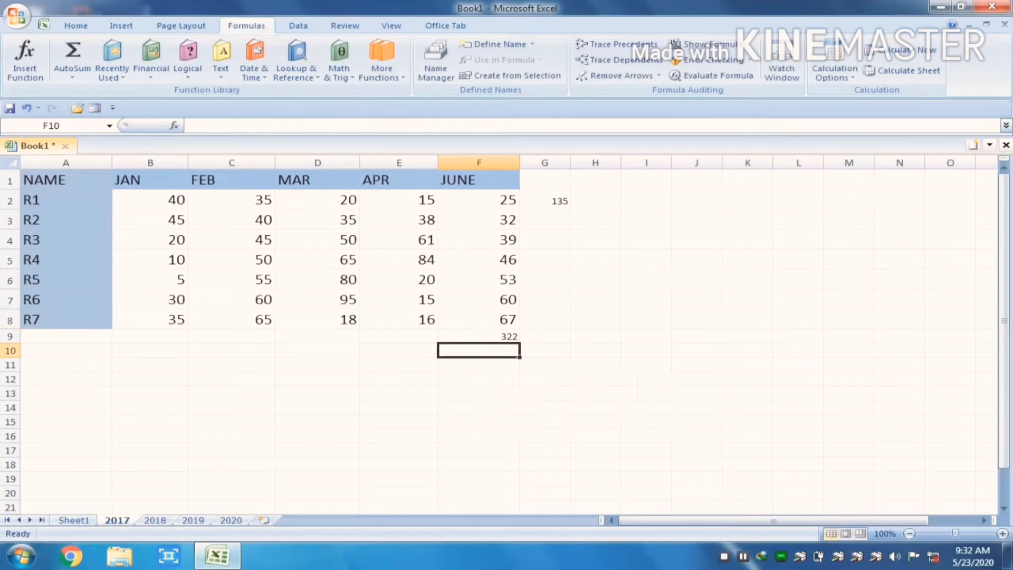
left_click(479, 336)
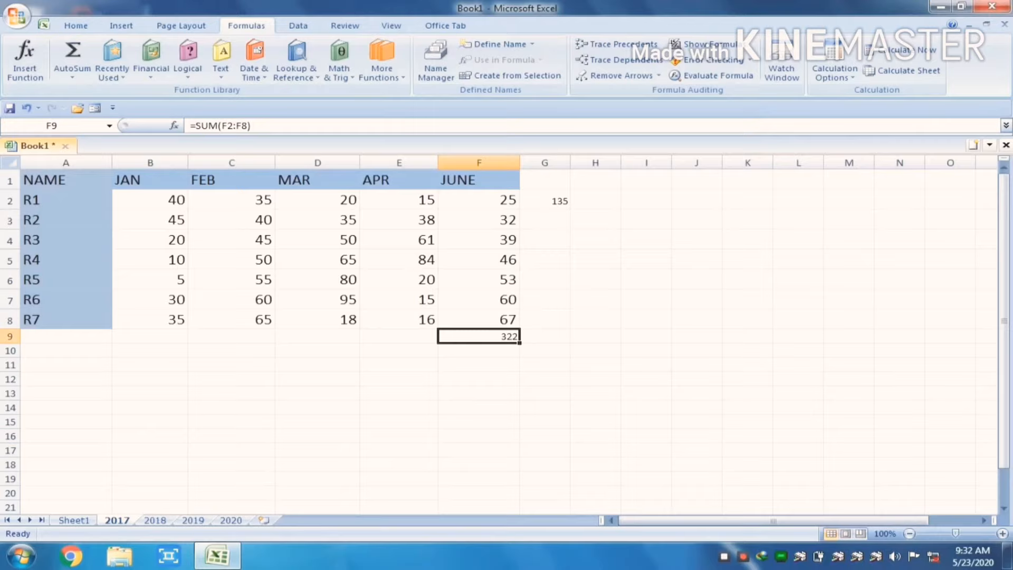
Compare the table positions on the 2017, 2018 and 2019 sheets and look at the 2020 sheet.
mouse_move(216, 556)
key("ctrl+Page_Down")
key("ctrl+Page_Down")
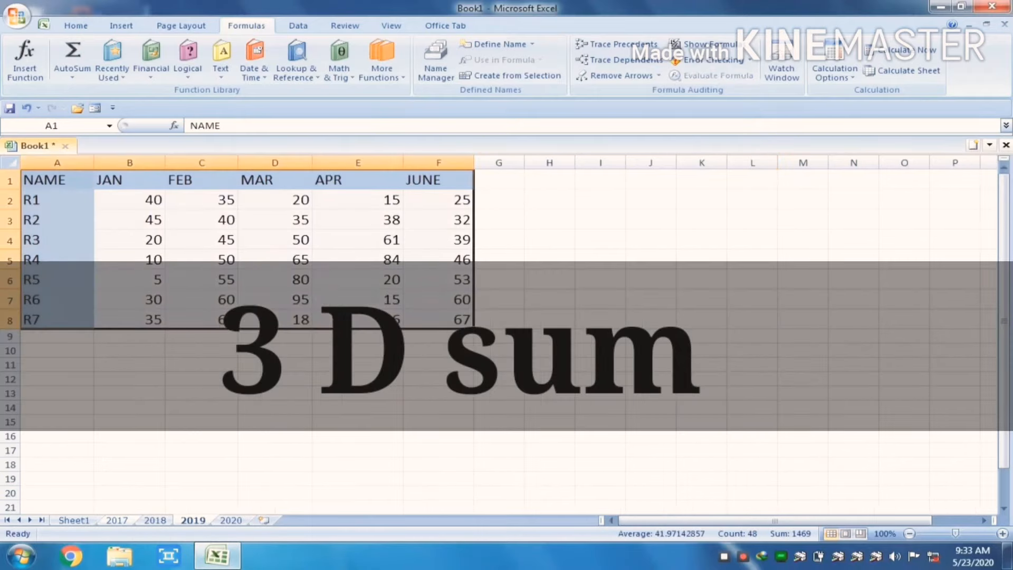
left_click(117, 520)
left_click(155, 520)
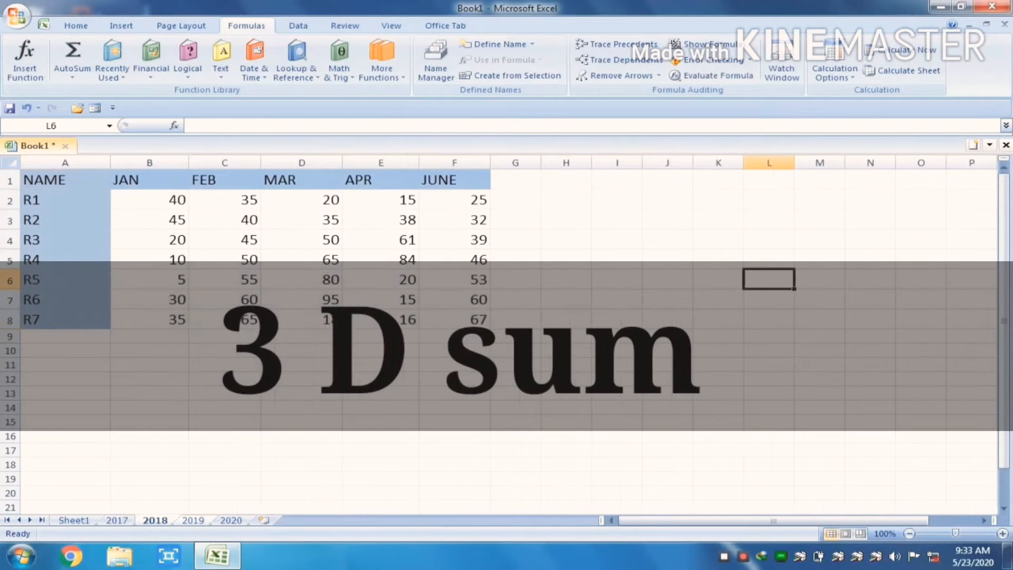
key("ctrl+Page_Down")
key("ctrl+Page_Down")
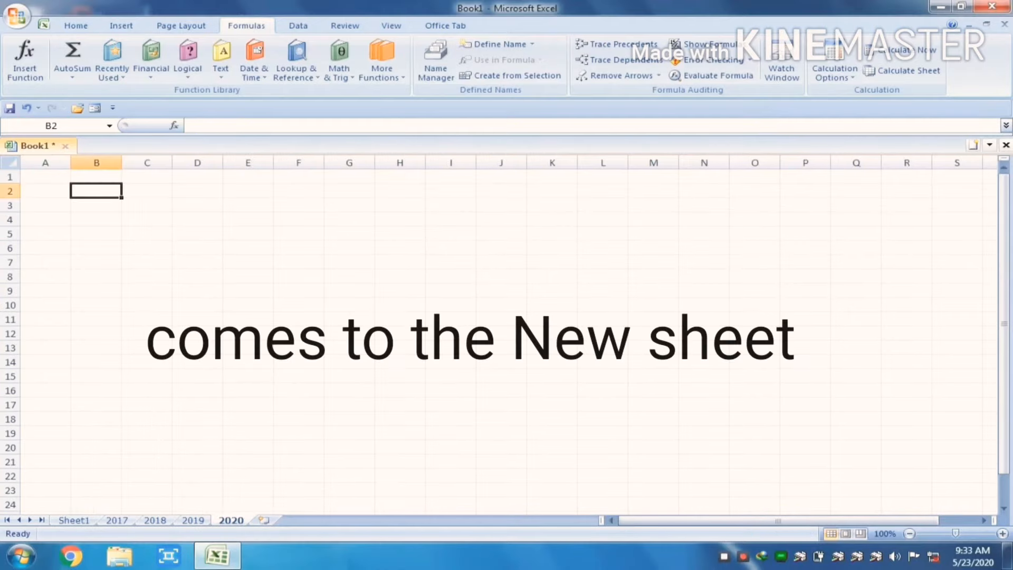
left_click(117, 520)
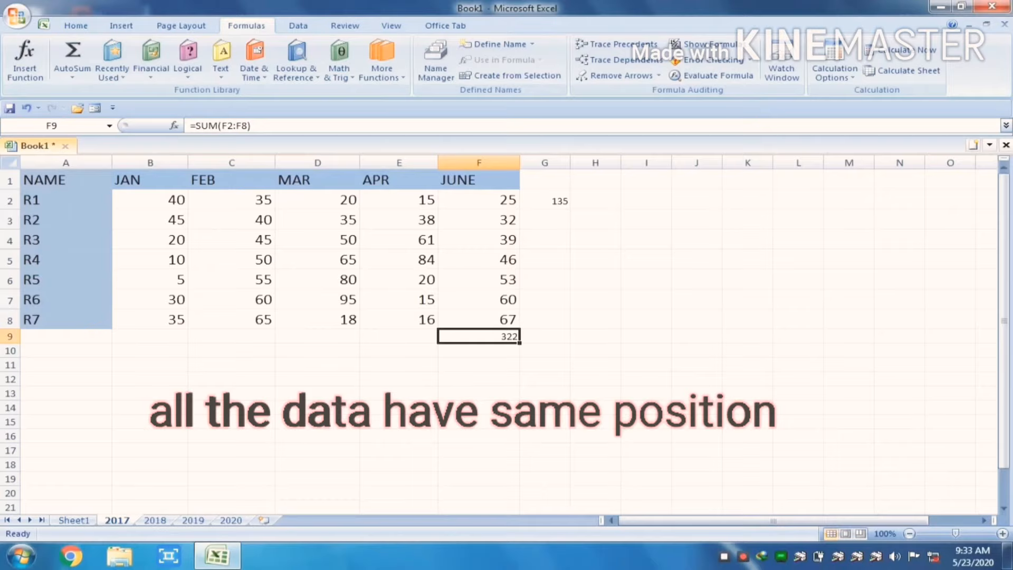
left_click(155, 520)
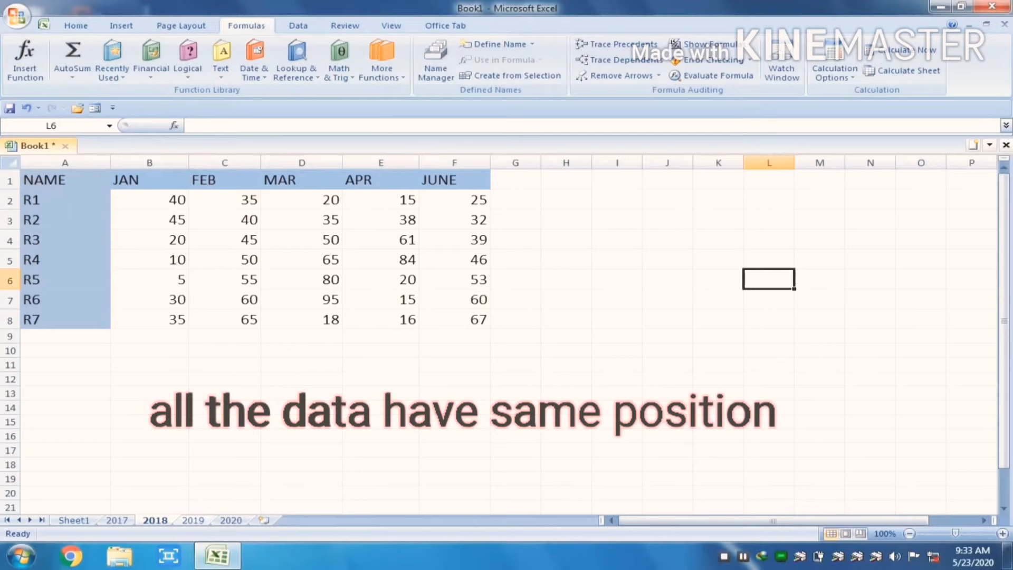
left_click(193, 521)
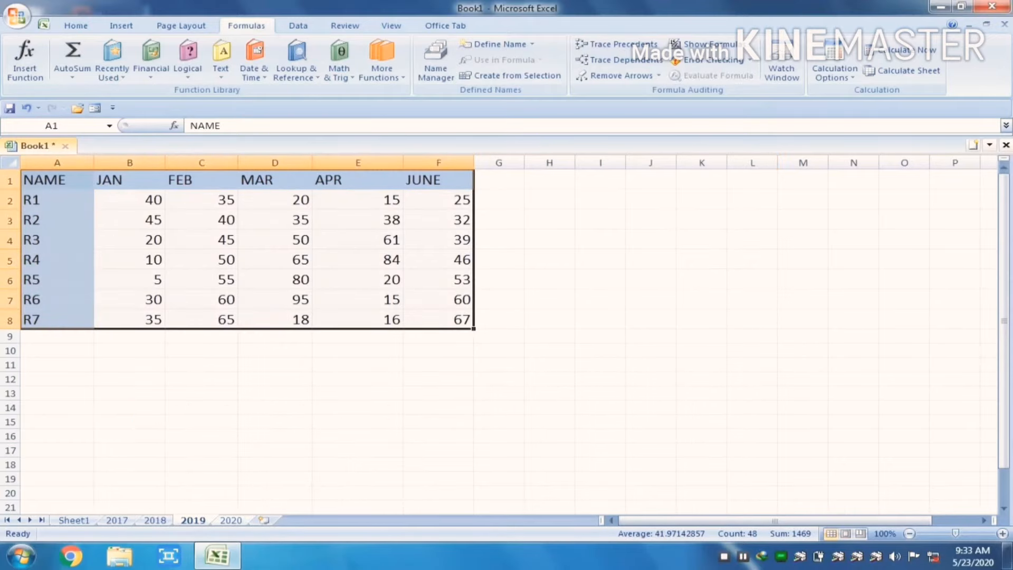
In cell B2 of the 2020 sheet, enter the 3D sum =SUM('2017:2019'!B2) across the three yearly sheets.
key("ctrl+Page_Down")
key("ctrl+Page_Up")
key("ctrl+Page_Down")
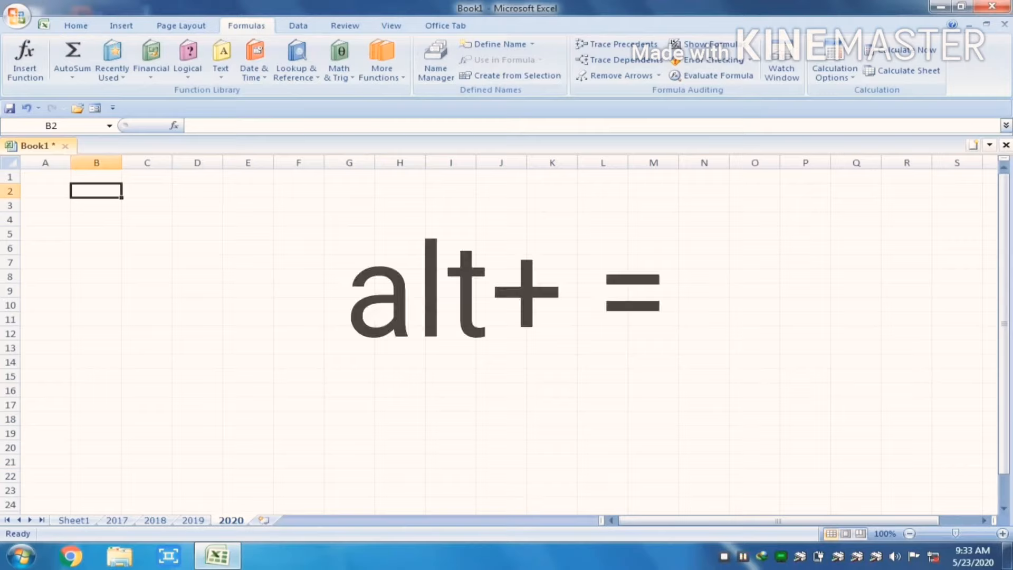
key("alt+equal")
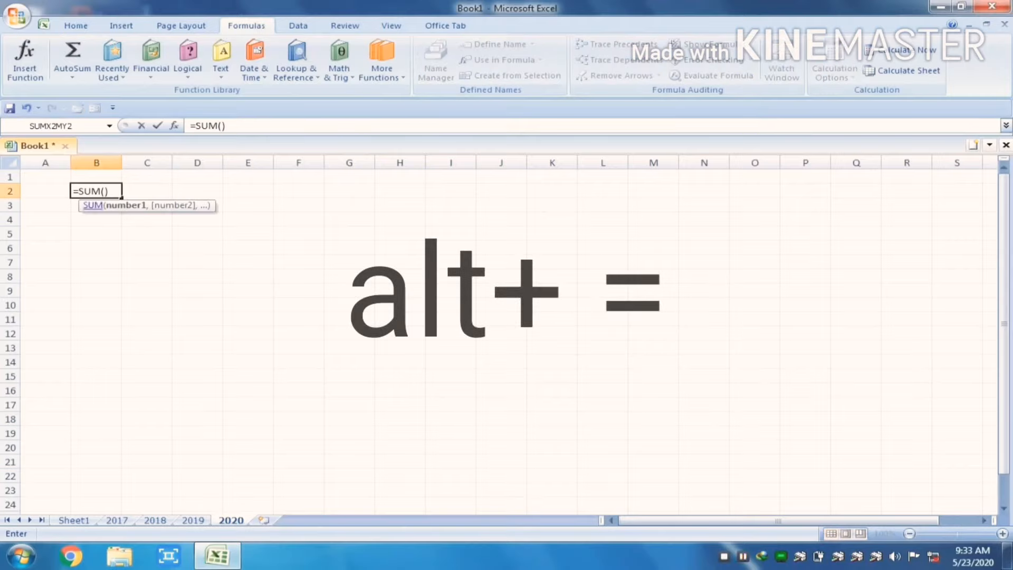
left_click(117, 521)
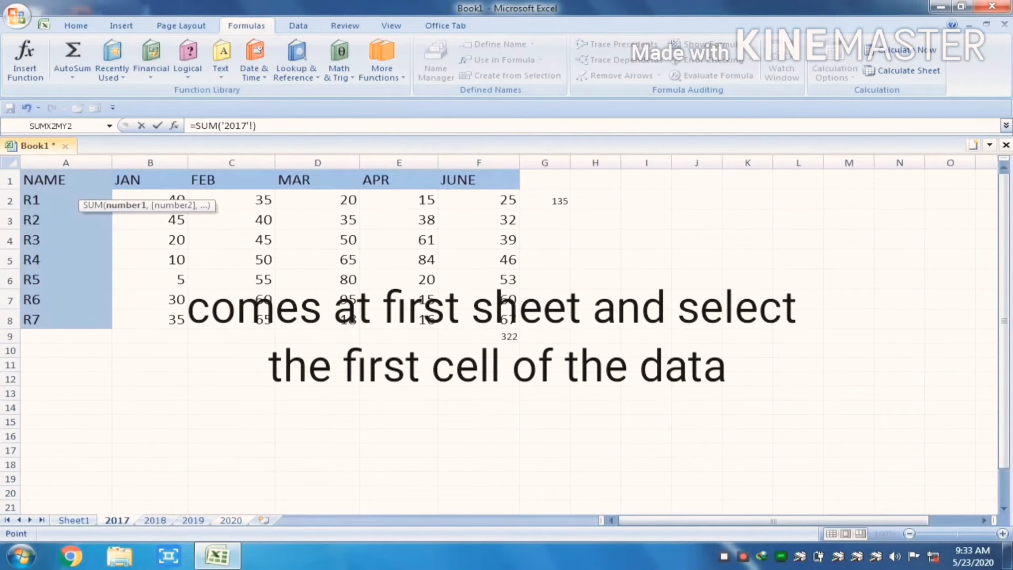
left_click(149, 196)
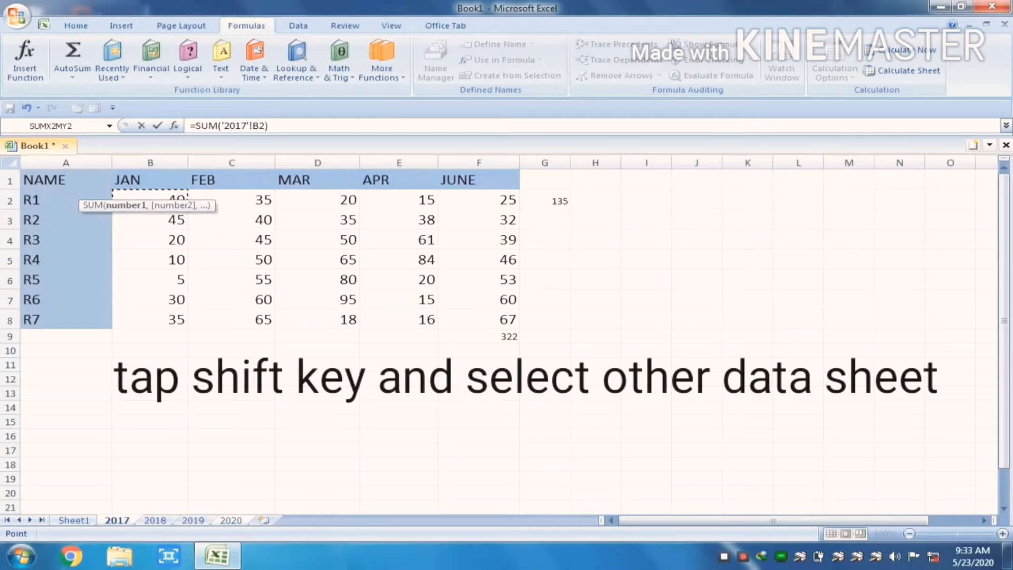
left_click(155, 521, "shift")
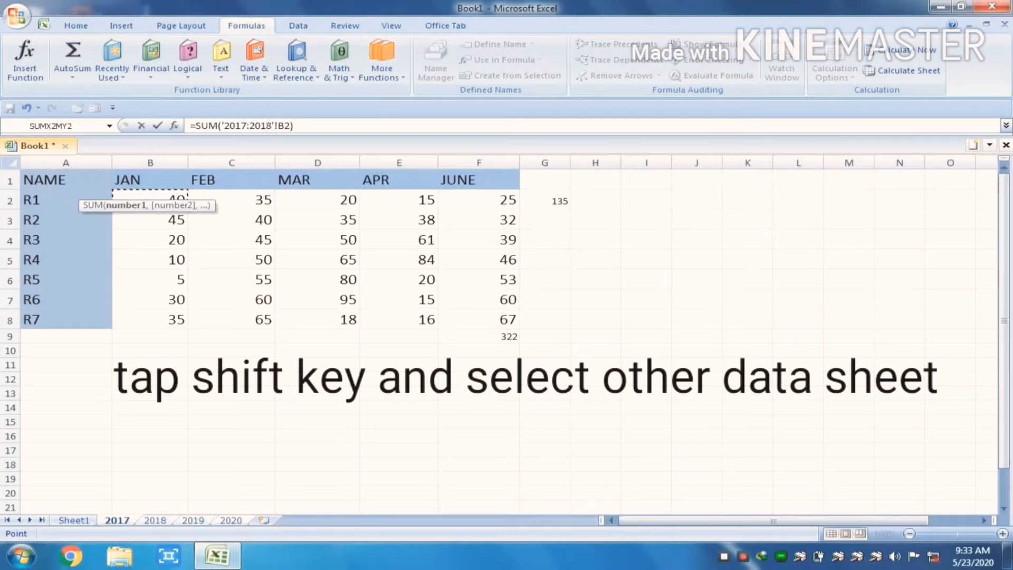
left_click(193, 521, "shift")
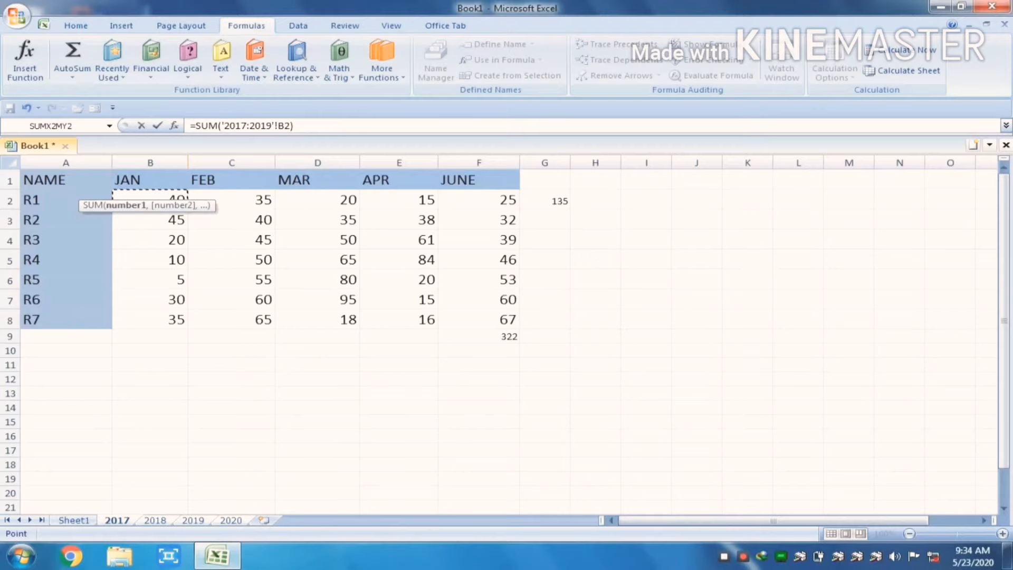
key("Return")
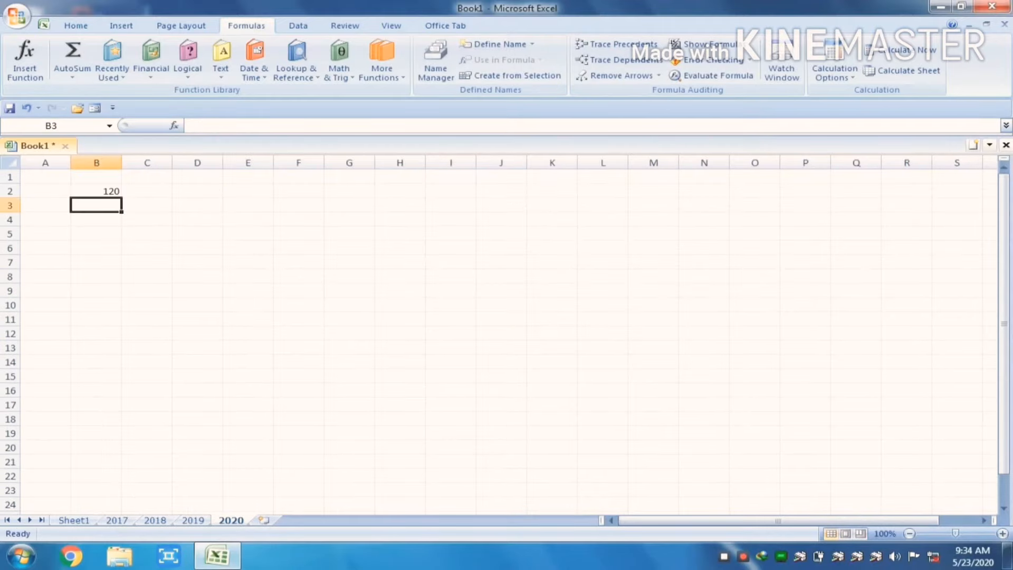
Fill the 3D sum formula from B2 across to column F and down to row 8, leaving no surplus cells filled.
left_click(96, 191)
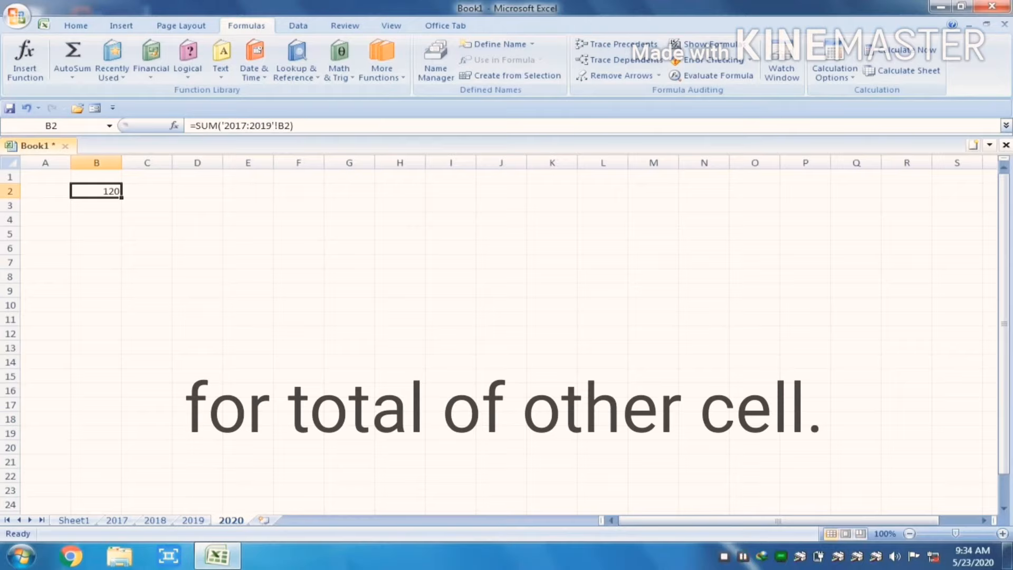
mouse_move(122, 197)
left_mouse_down()
mouse_move(422, 192)
mouse_move(375, 197)
left_mouse_up()
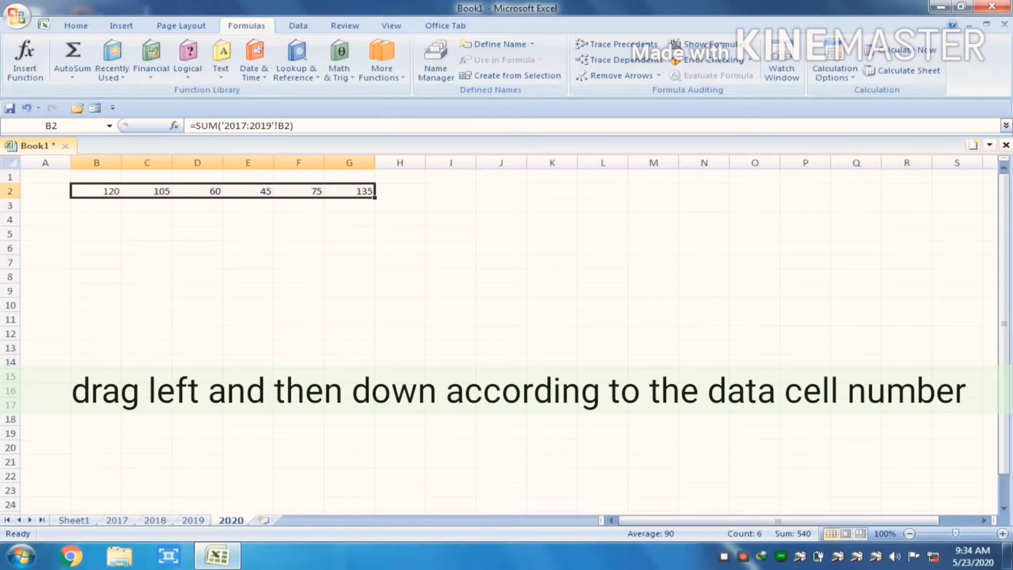
left_click_drag(375, 197, 376, 297)
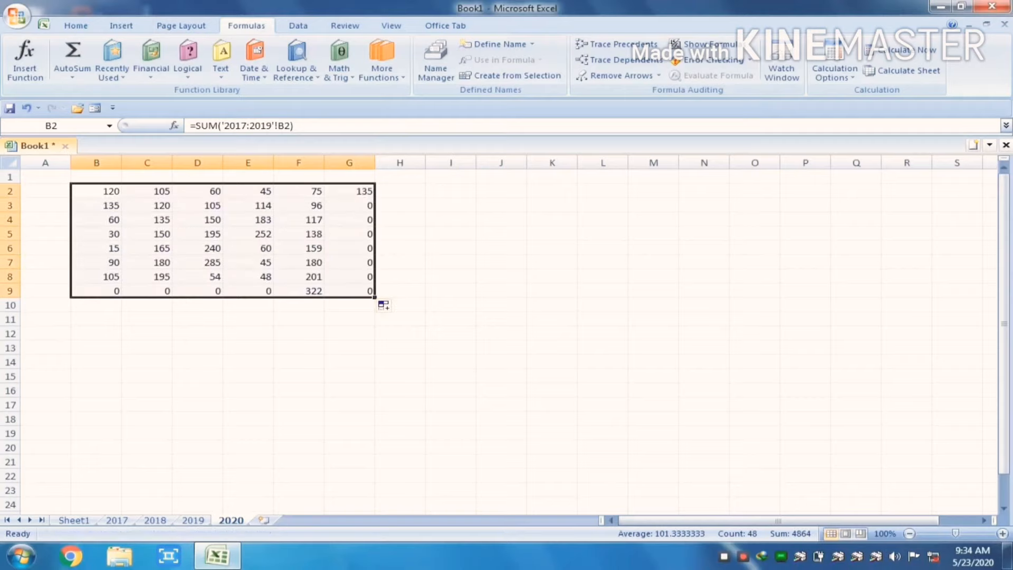
left_click_drag(375, 297, 324, 297)
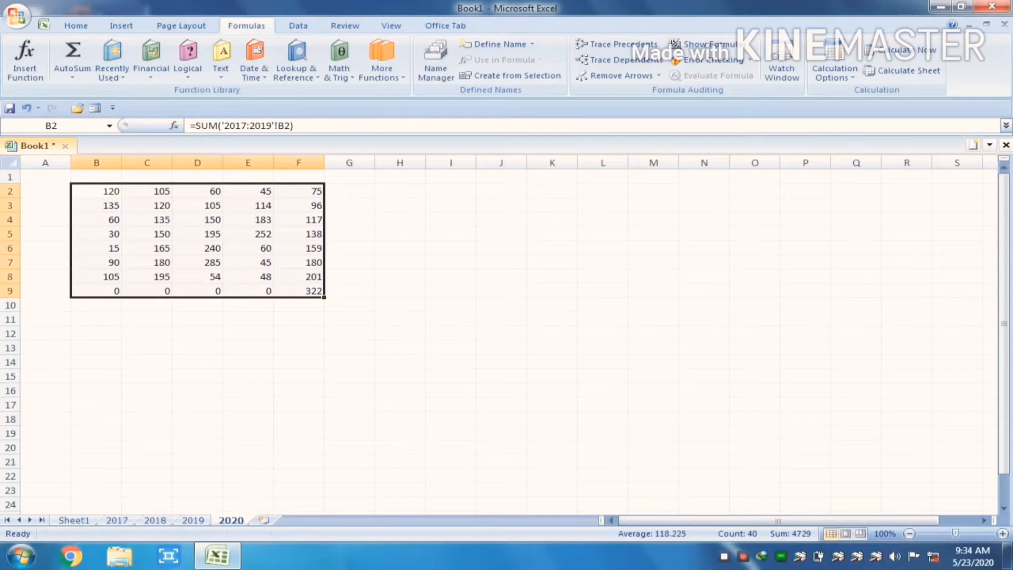
left_click(400, 262)
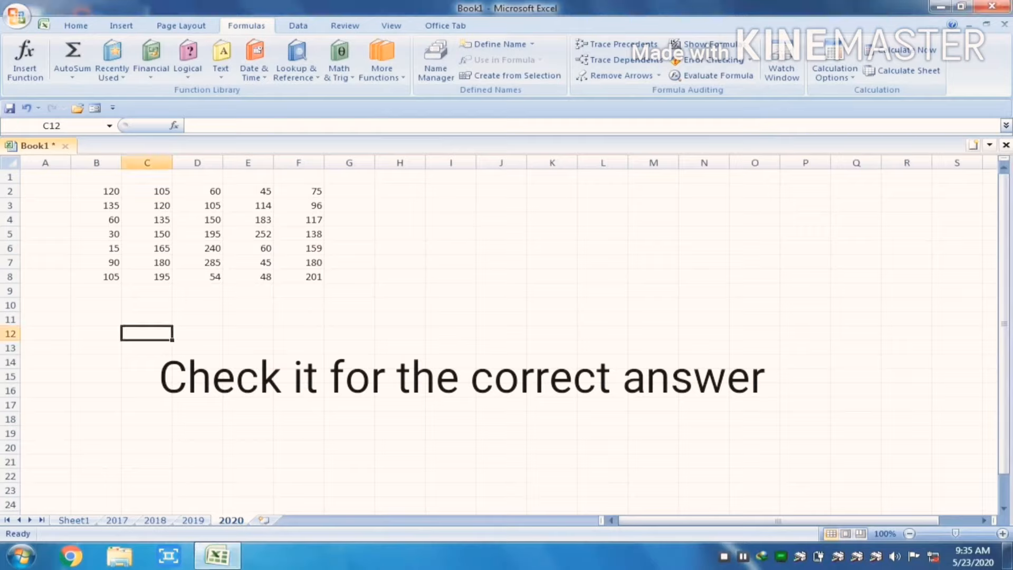
Check the 3D sums in B2 and C2 of the 2020 sheet against the matching cells on the 2017, 2018 and 2019 sheets.
left_click(96, 191)
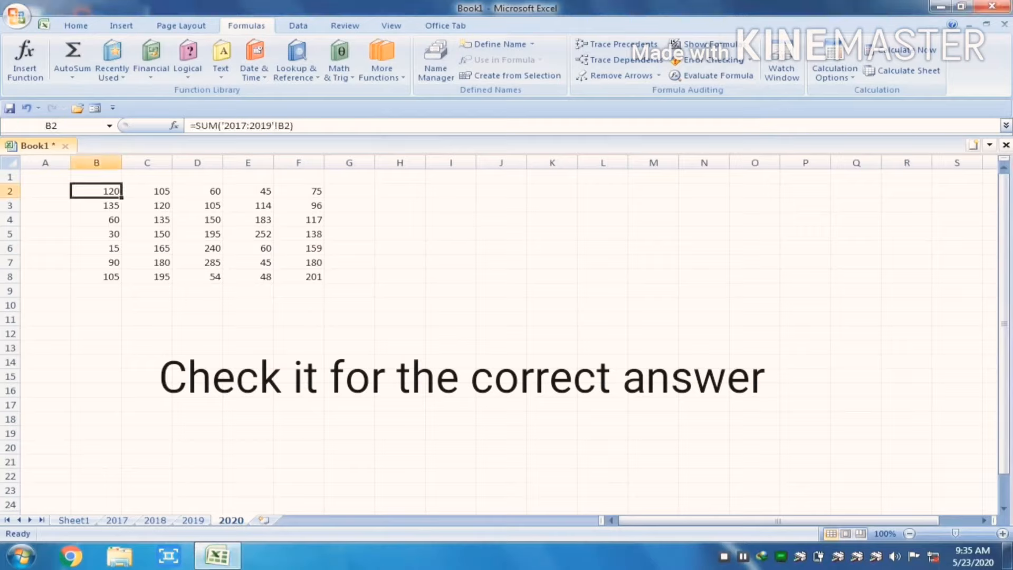
left_click(117, 520)
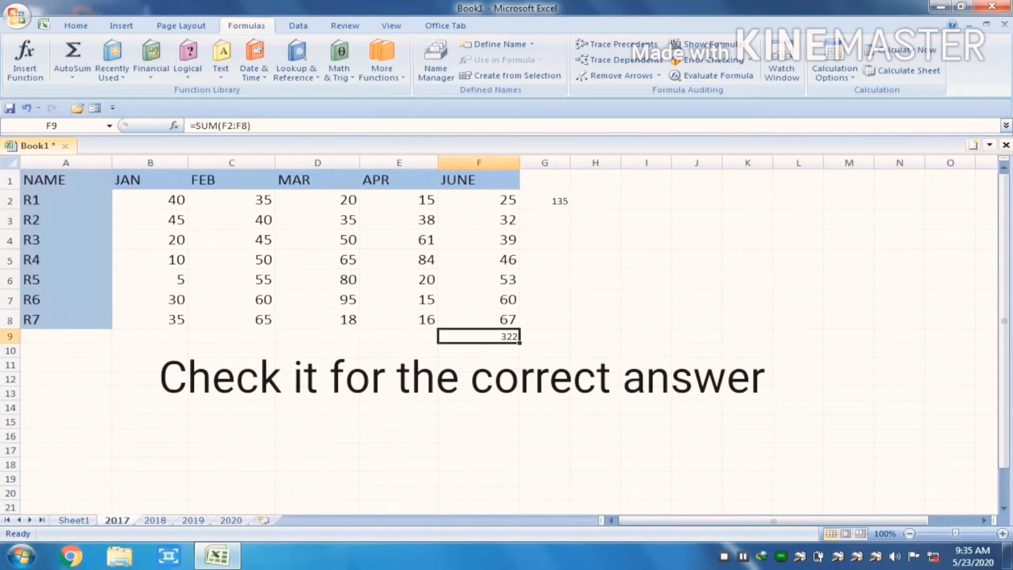
left_click(155, 521)
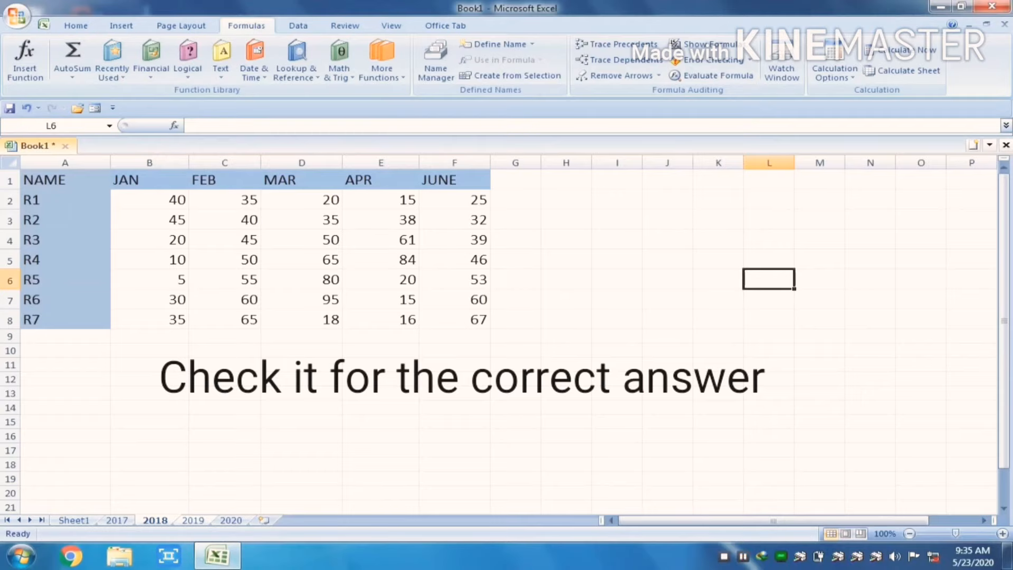
left_click(194, 520)
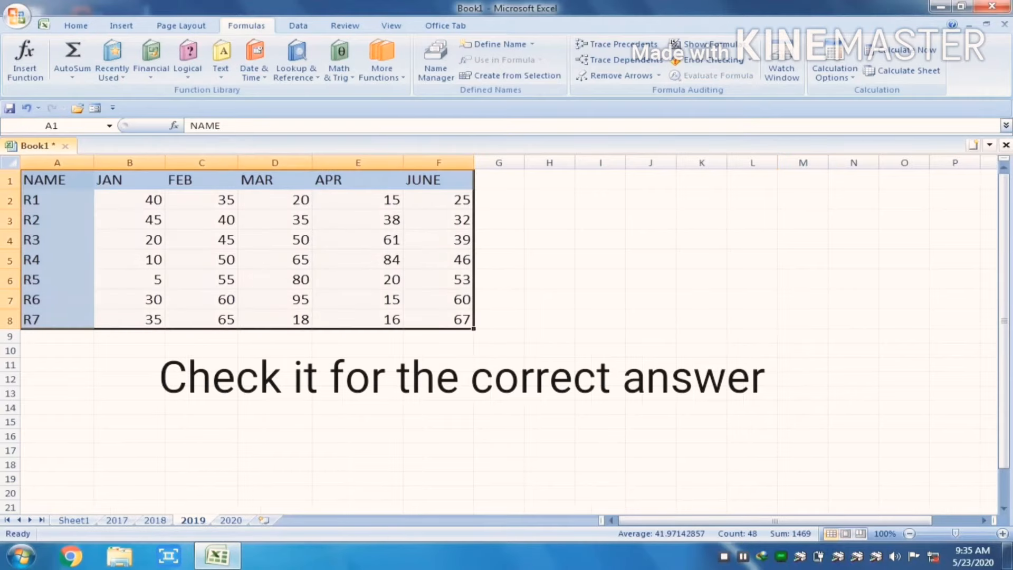
left_click(231, 520)
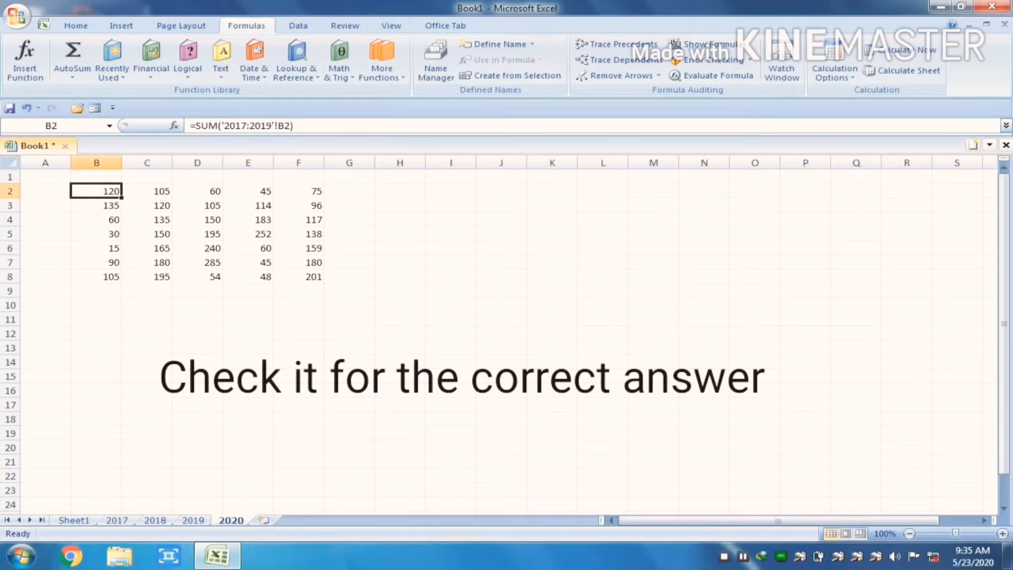
left_click(148, 191)
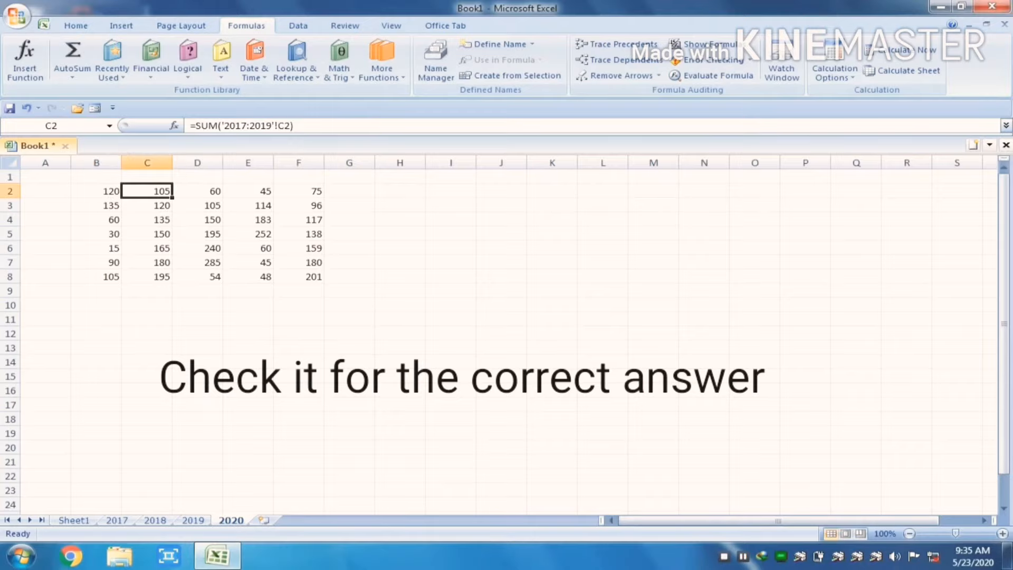
left_click(117, 521)
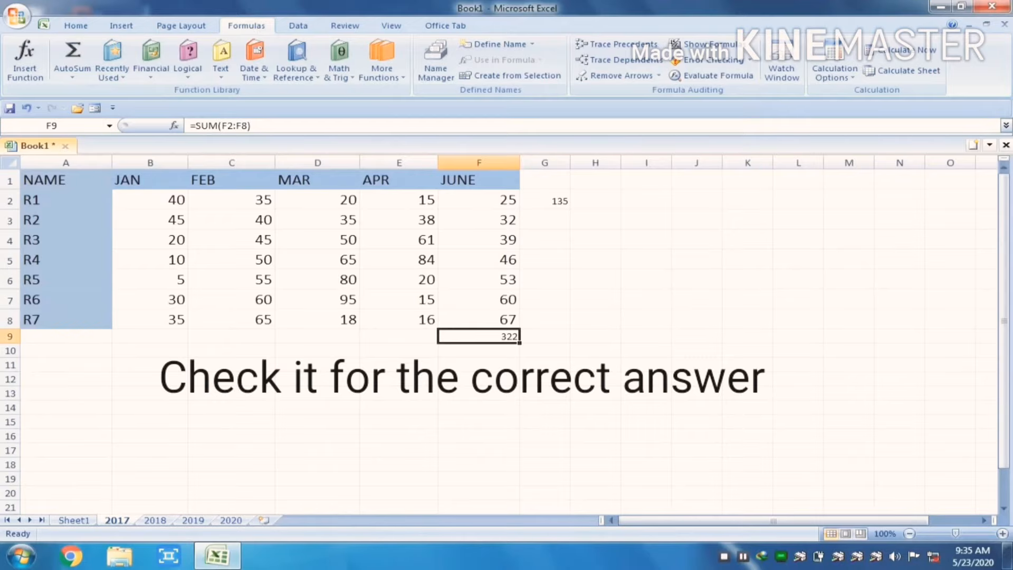
left_click(155, 521)
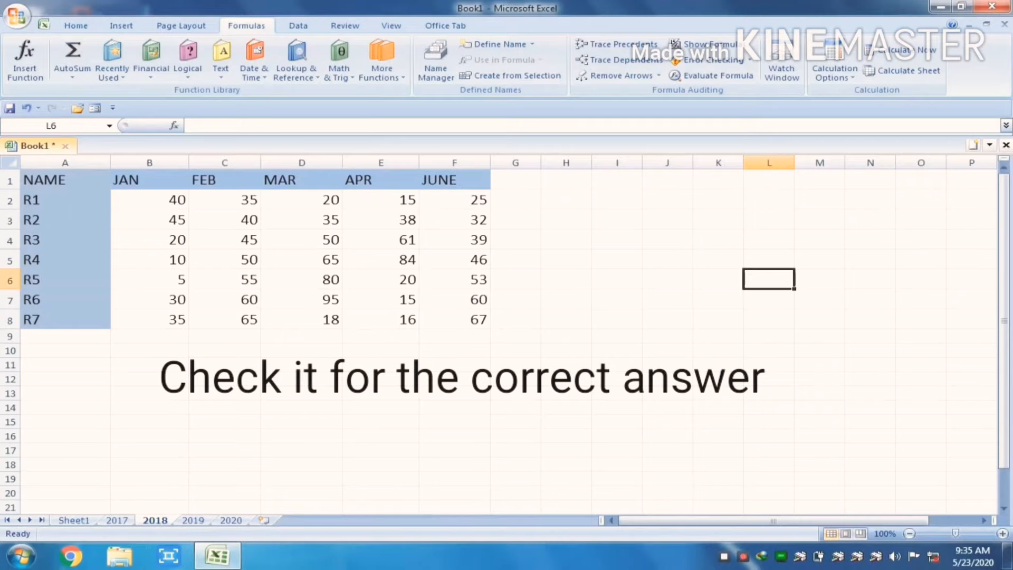
key("ctrl+Page_Down")
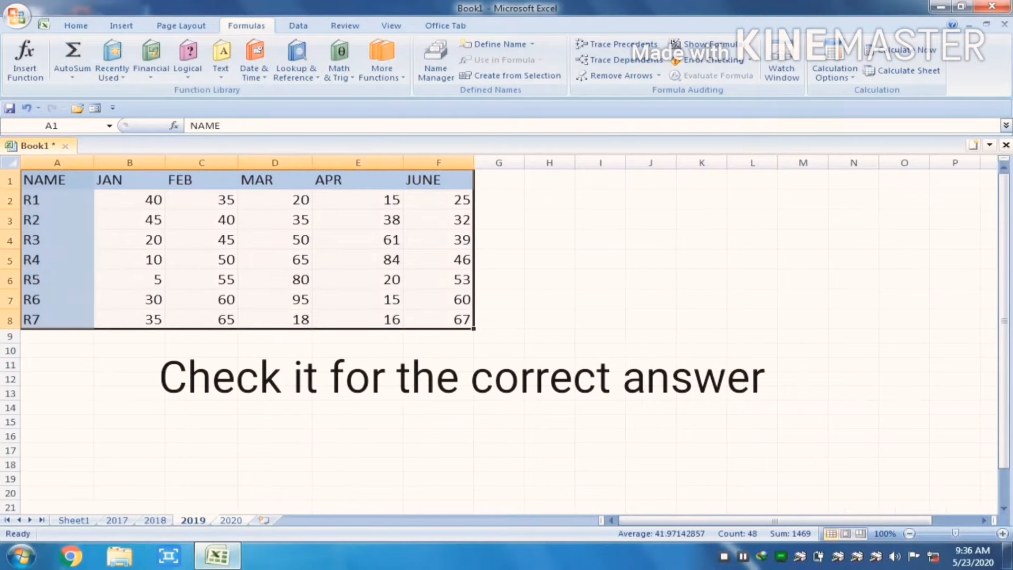
key("ctrl+Page_Down")
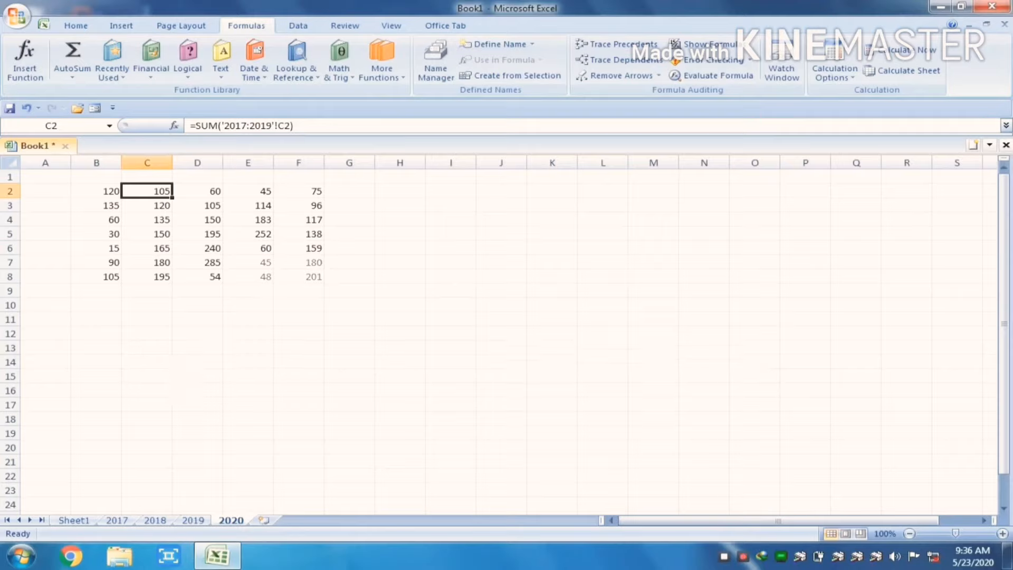
Set R1's JAN value in B2 of the 2017 sheet to 50 and check the linked sum in B2 of the 2020 sheet.
left_click(117, 520)
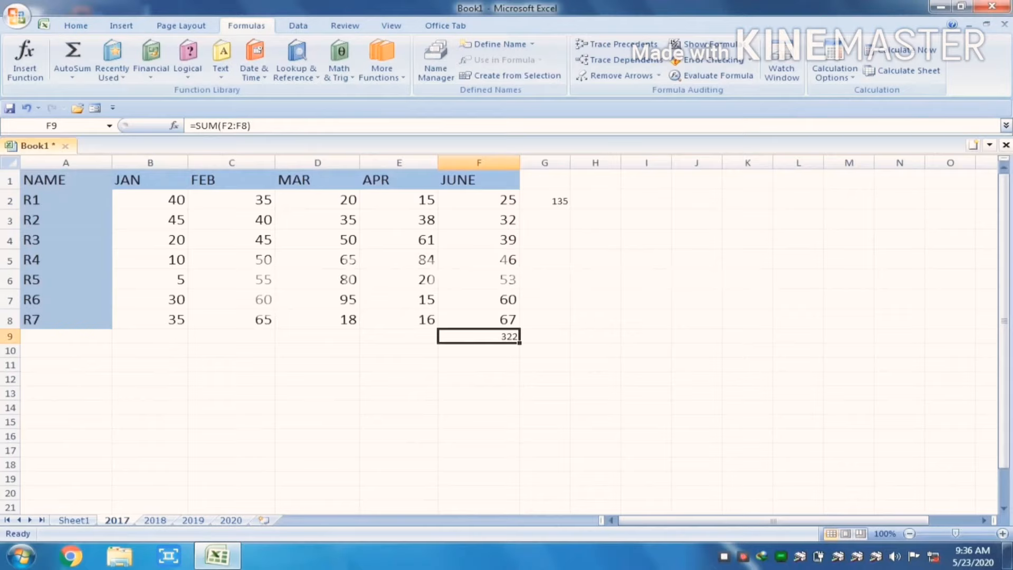
left_click(150, 200)
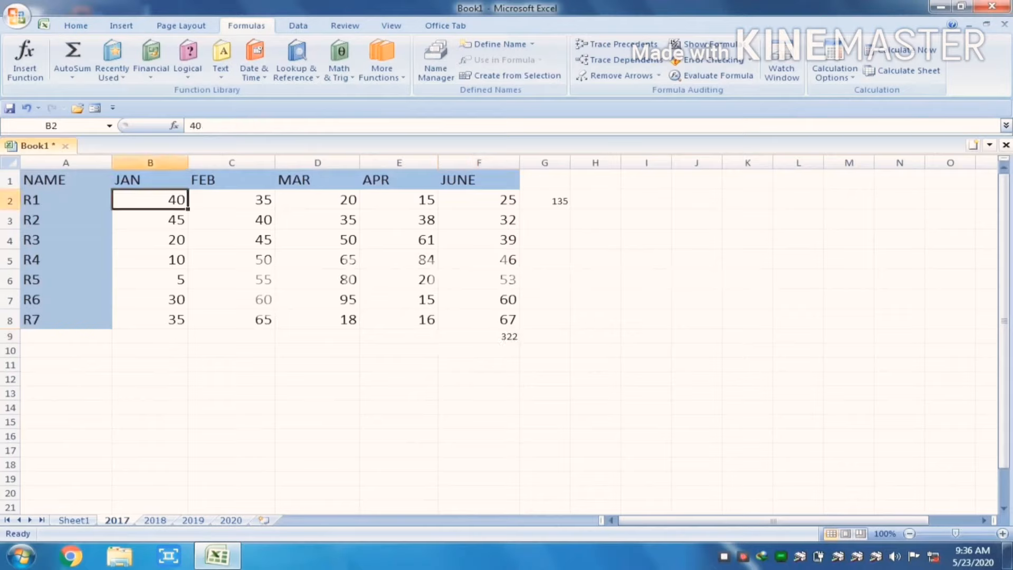
type("50")
key("Return")
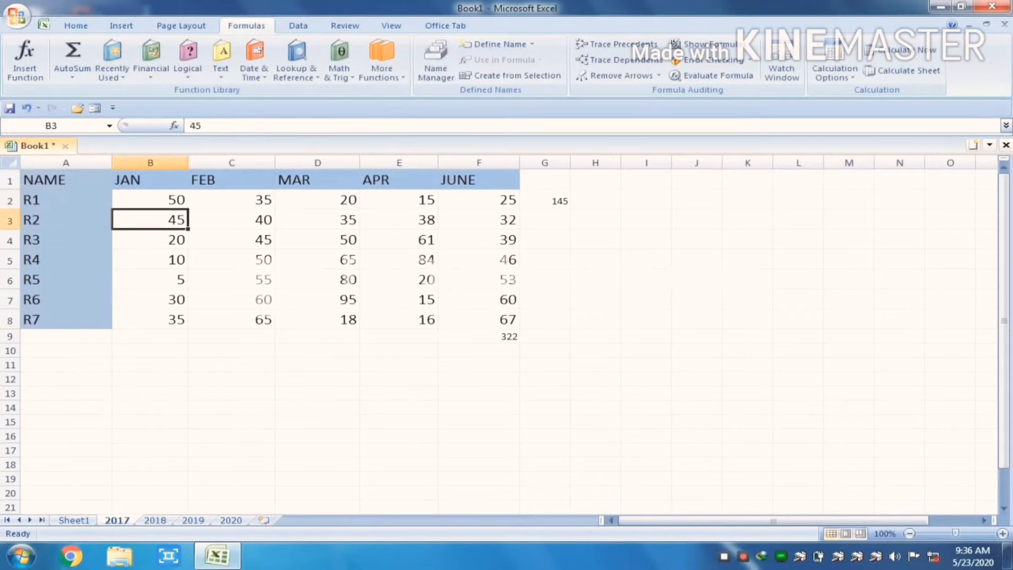
left_click(231, 521)
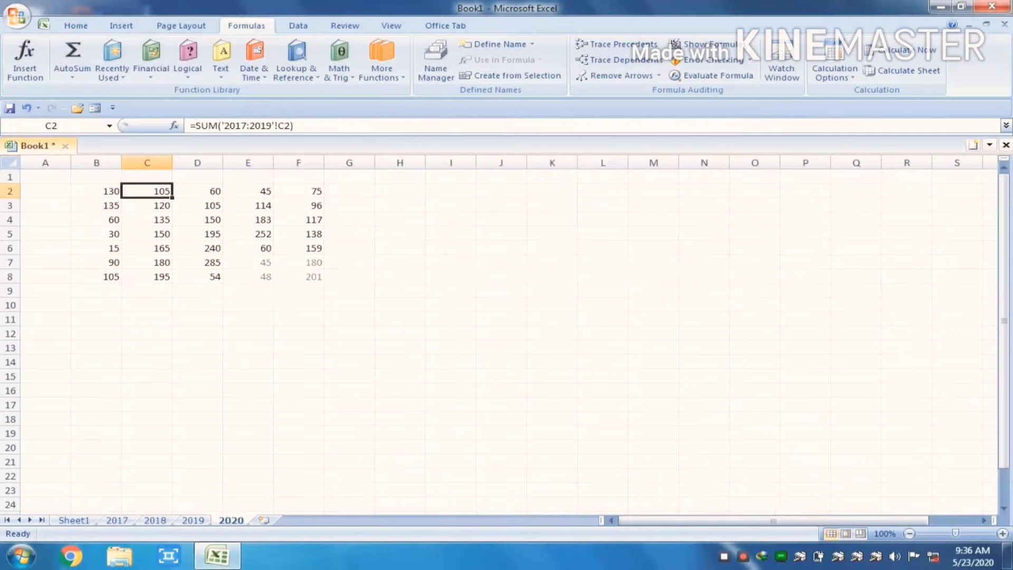
left_click(96, 191)
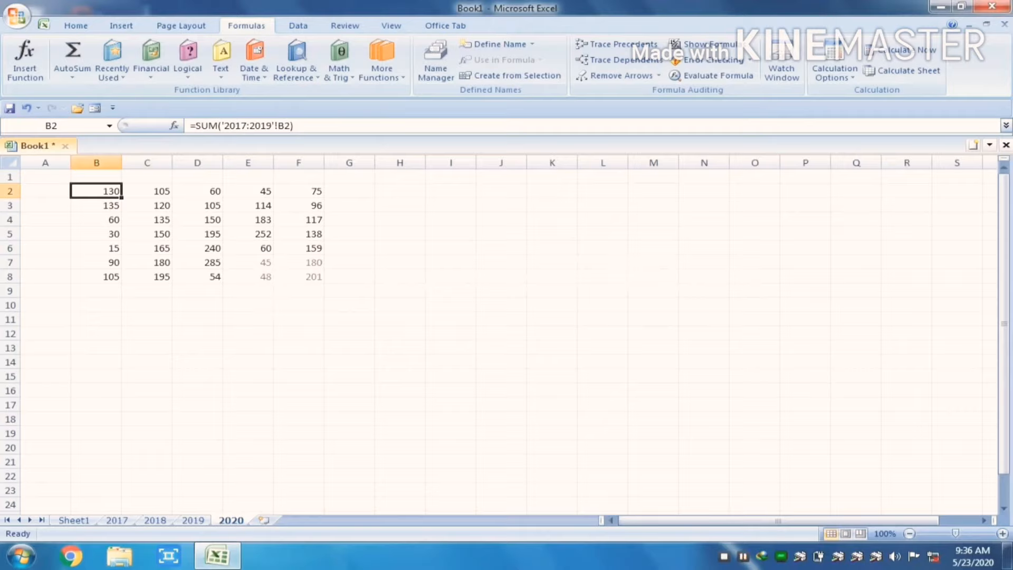
left_click(743, 557)
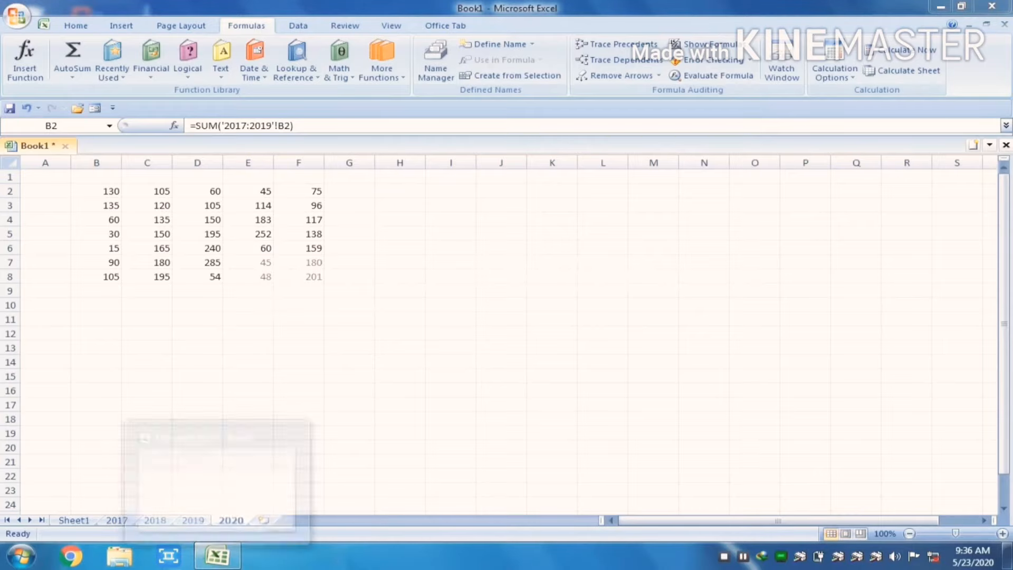
Move the 2017 table from A1:F8 to start at D7, replacing the destination contents, and clear the row total in G2.
left_click(118, 520)
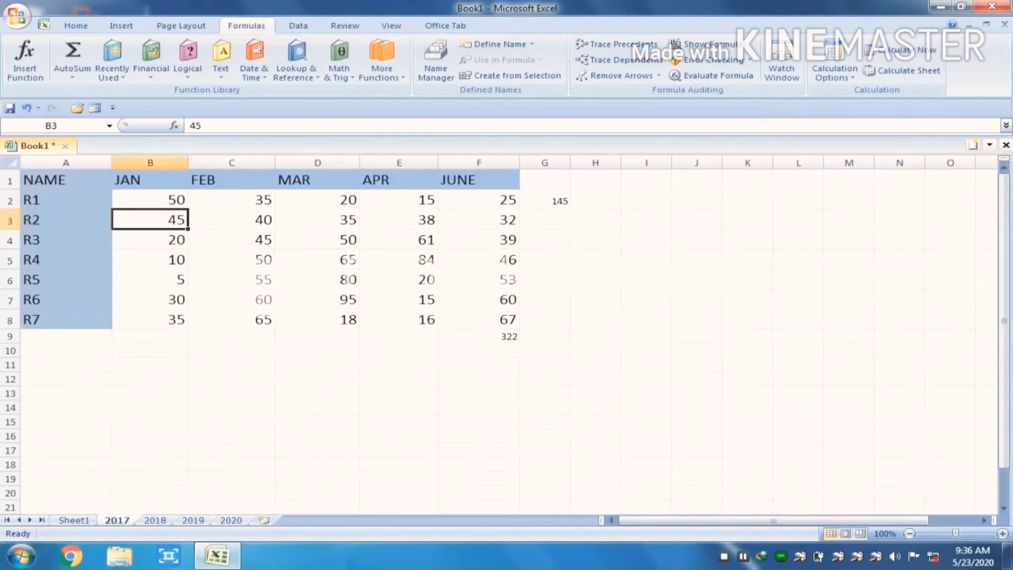
left_click_drag(48, 180, 358, 308)
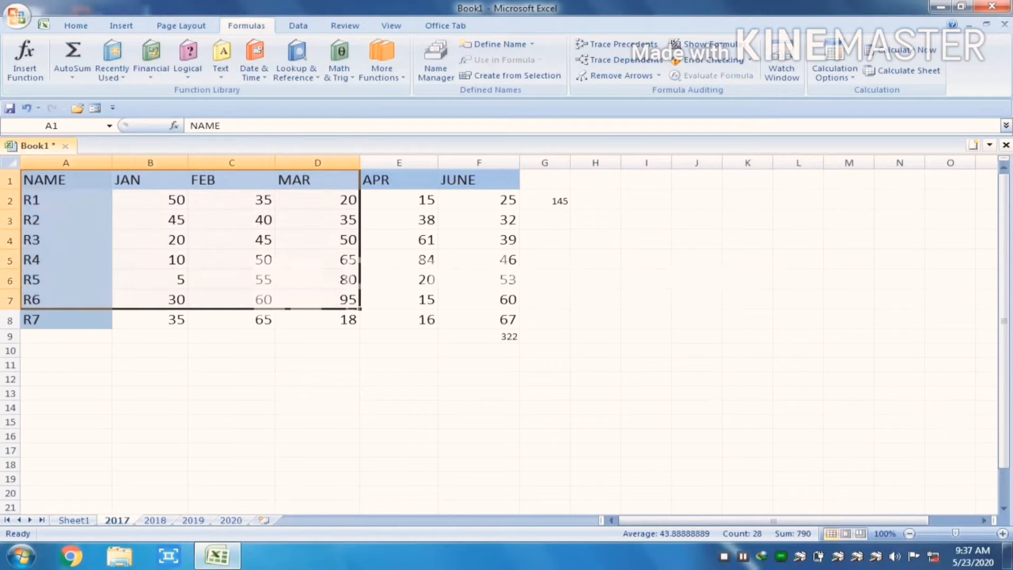
left_click_drag(50, 180, 504, 320)
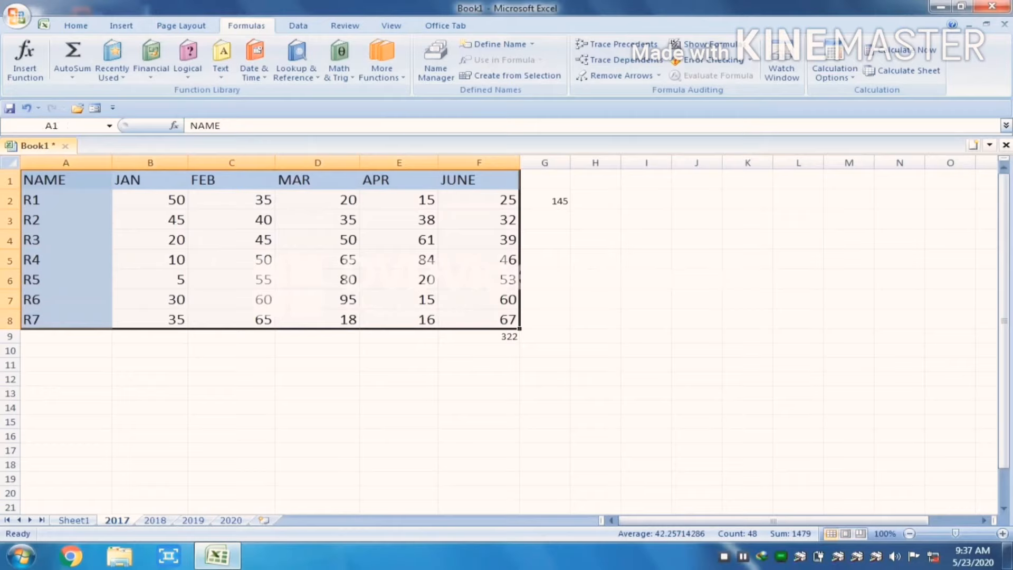
left_click_drag(519, 279, 654, 379)
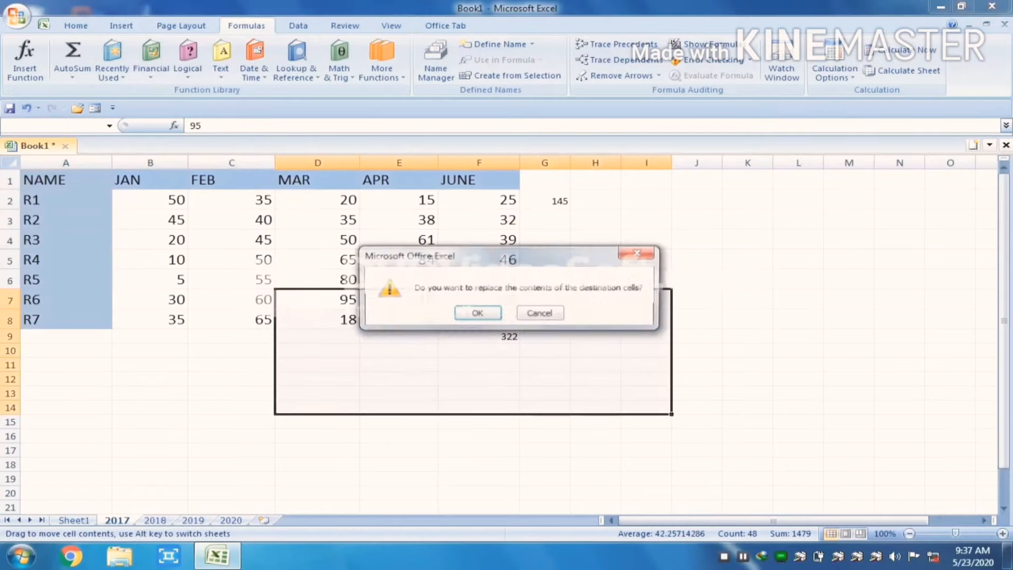
left_click(476, 313)
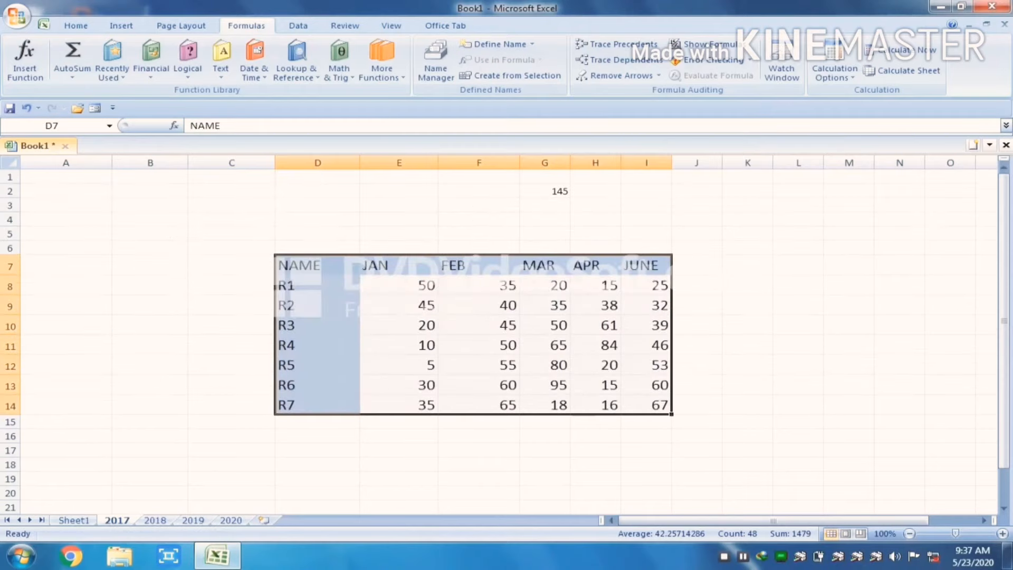
left_click(545, 191)
key("Delete")
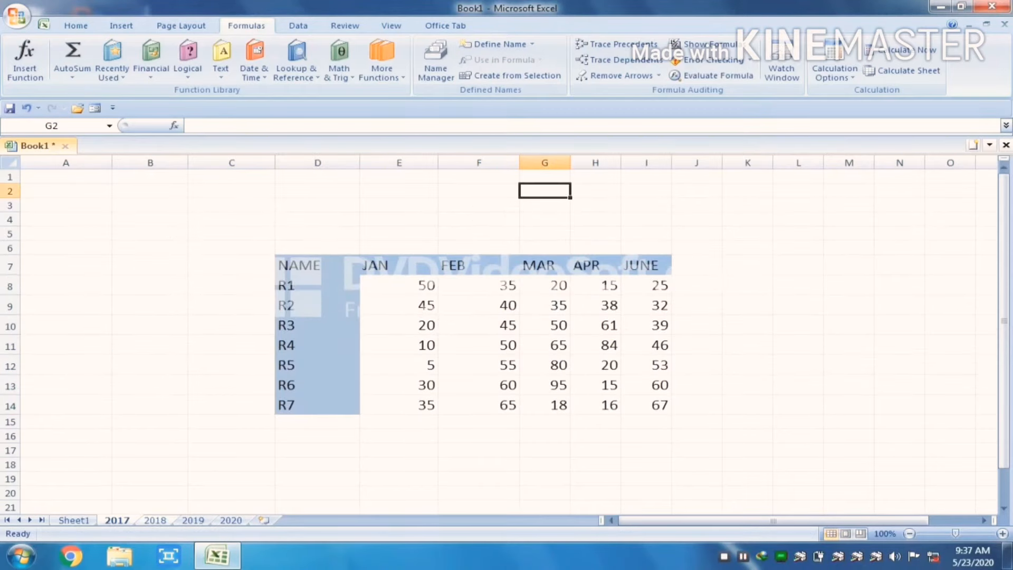
Move the whole table on the 2018 sheet from A1:F8 to C1:H8.
left_click(155, 520)
left_click(66, 180)
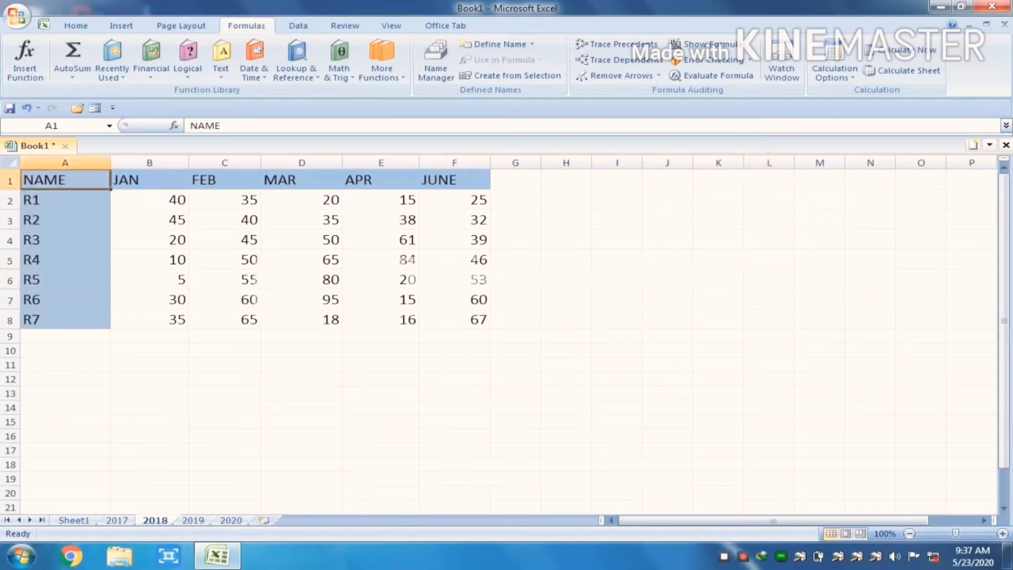
left_click_drag(65, 180, 475, 319)
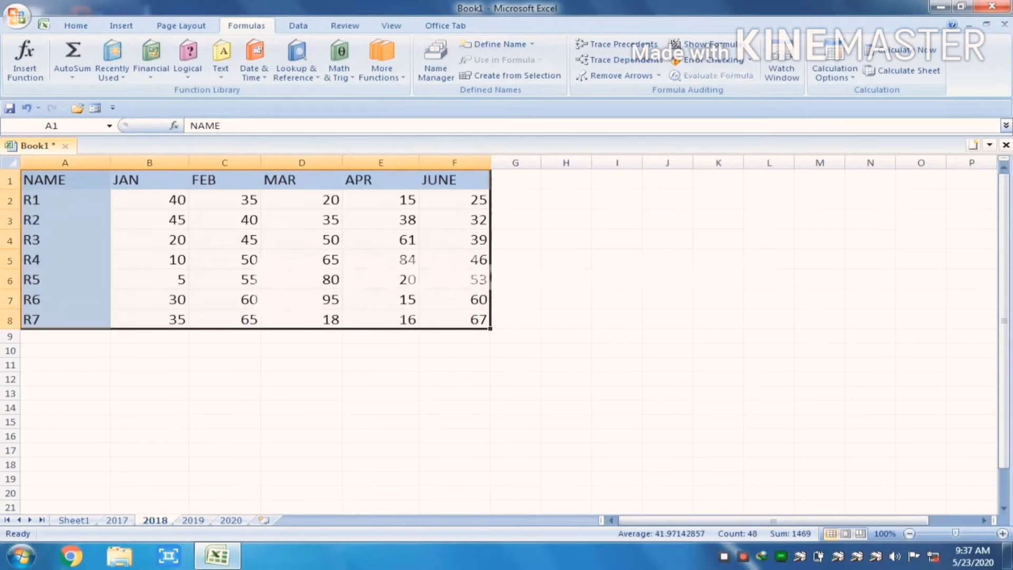
left_click_drag(491, 277, 567, 280)
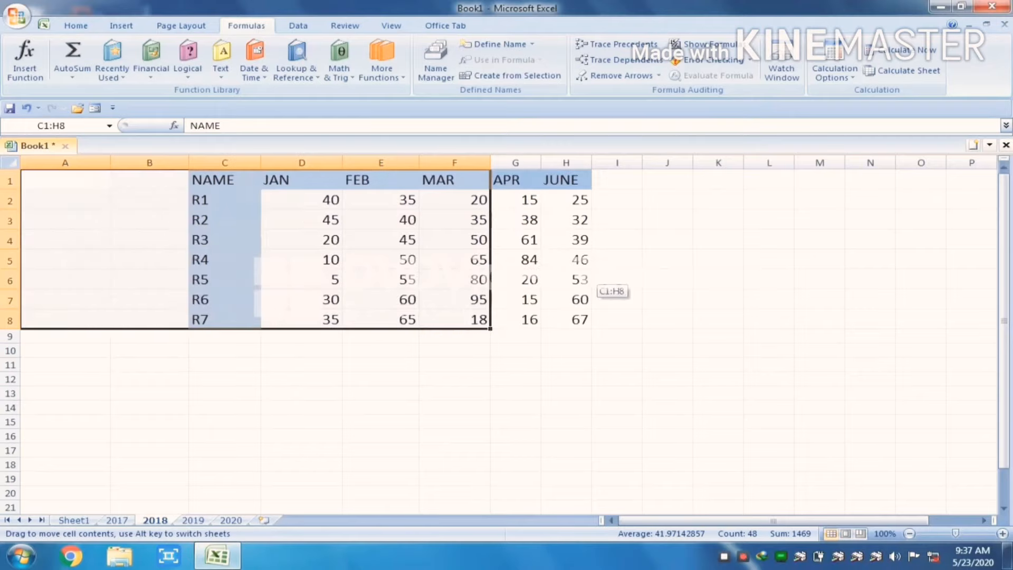
Move the table on the 2019 sheet to start at B7 and look at the 2020 sheet.
left_click(193, 520)
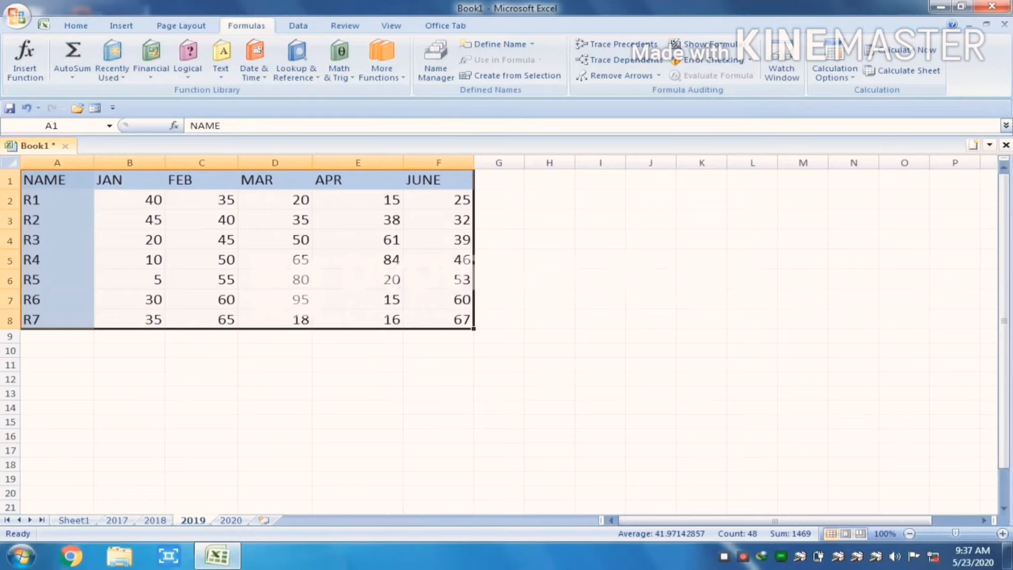
left_click_drag(474, 218, 522, 335)
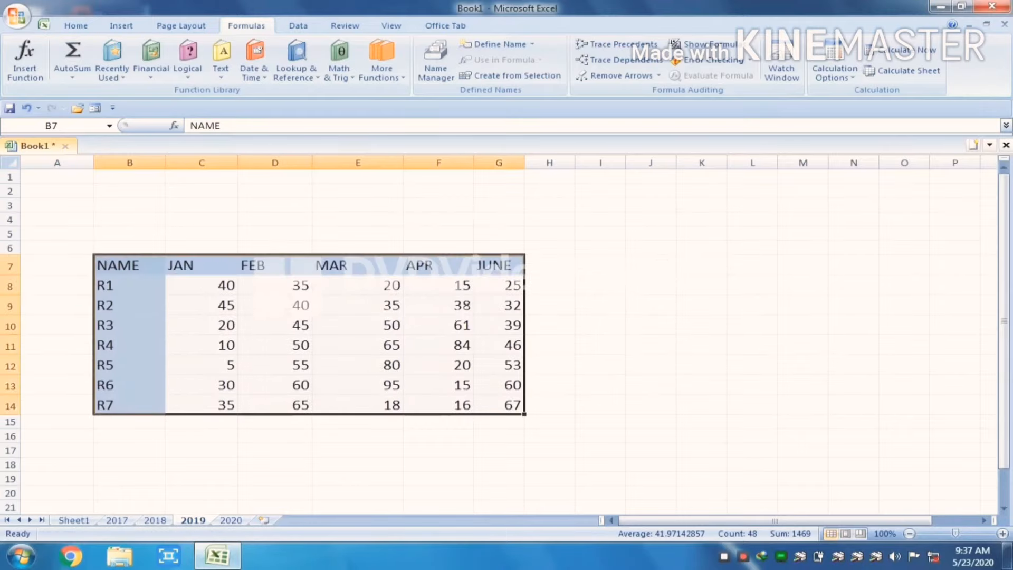
left_click(231, 520)
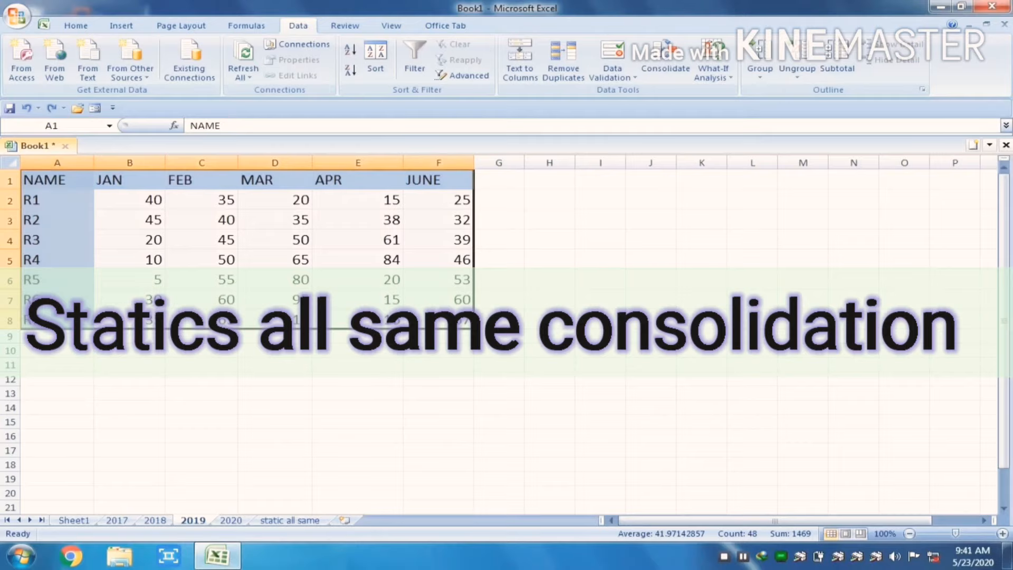
Move the 2019 table to start at B6, and compare its position with the 2017 and 2018 tables and the sums on the 2020 sheet.
left_click_drag(267, 329, 349, 400)
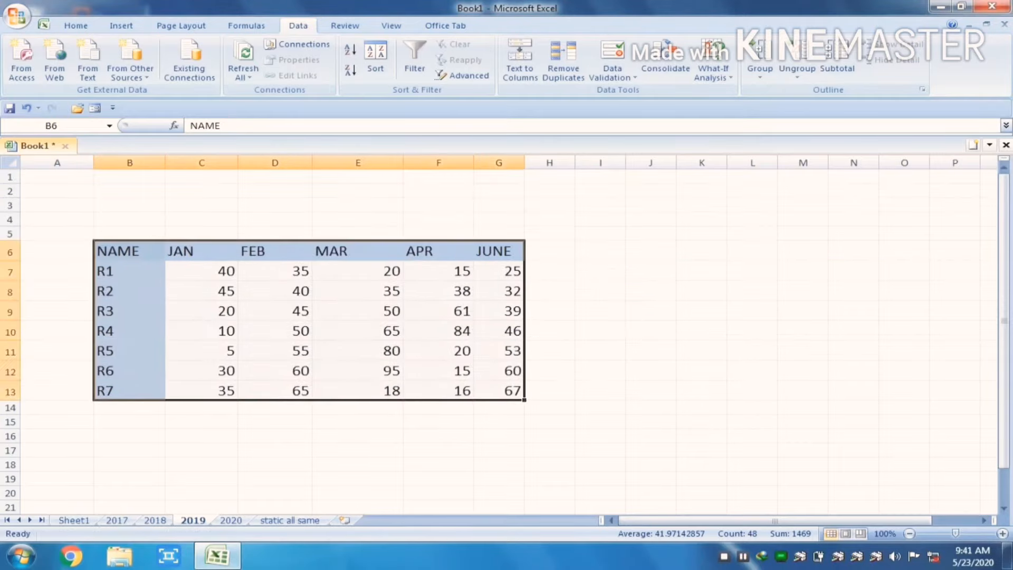
left_click(155, 520)
left_click(118, 521)
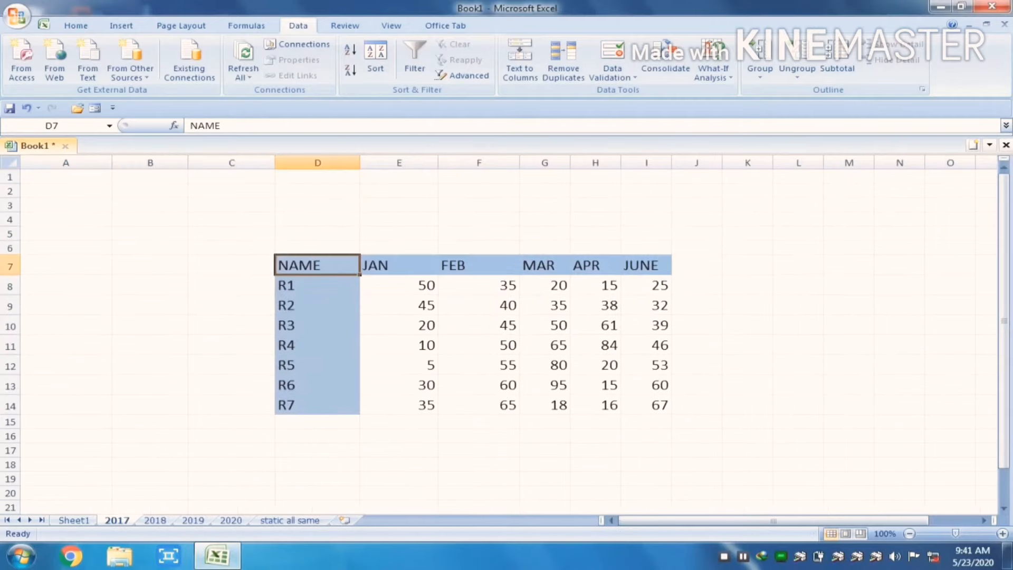
left_click(155, 521)
left_click(193, 521)
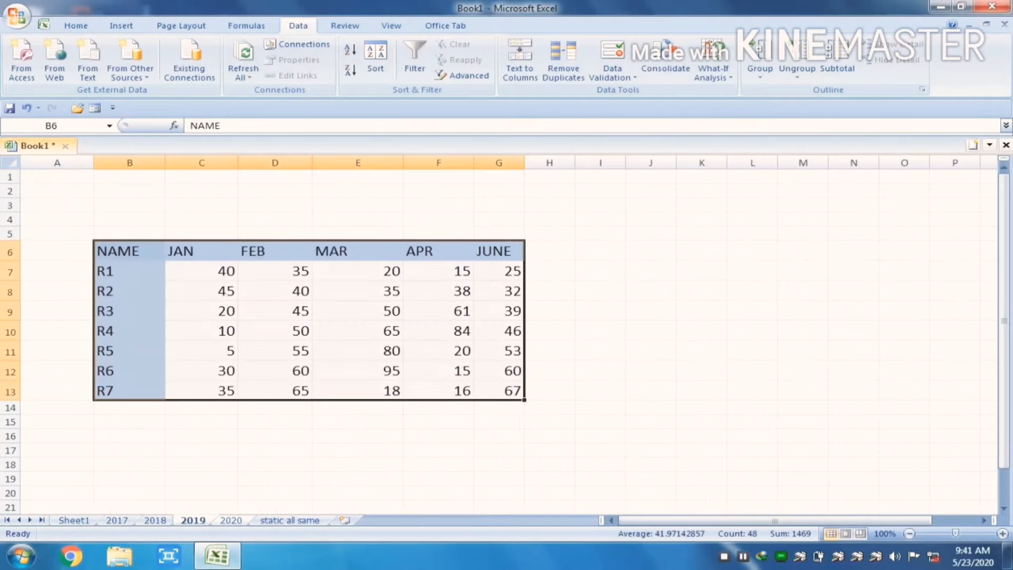
left_click(231, 521)
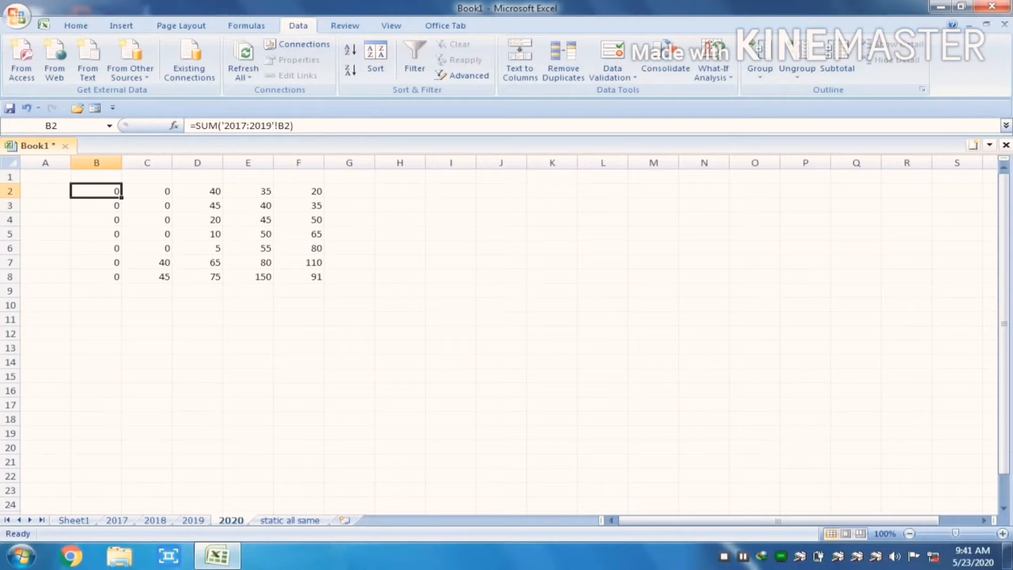
Look at the static all same sheet and review the table layouts on the 2017, 2018, 2019 and 2020 sheets again.
left_click(290, 521)
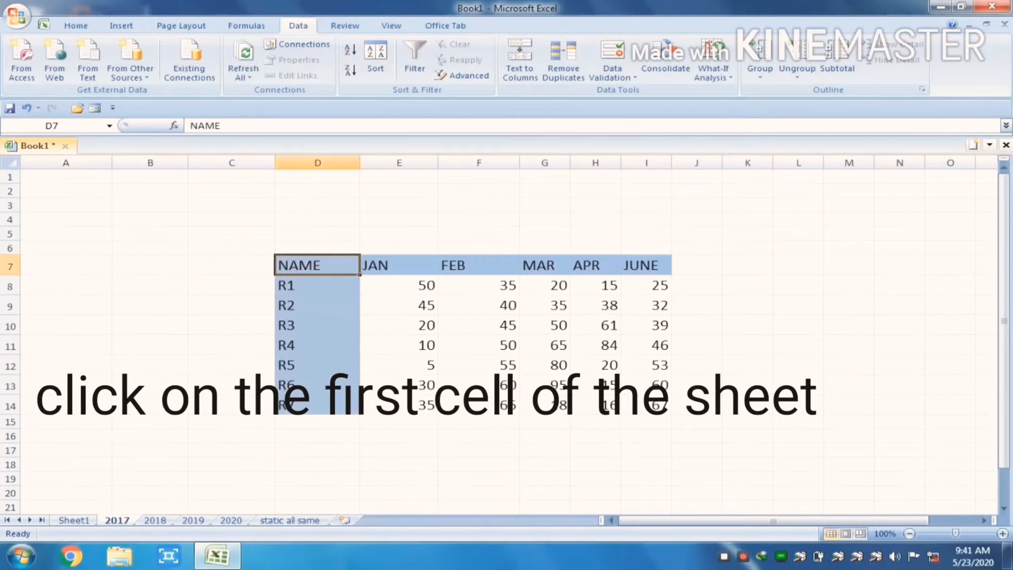
left_click(155, 520)
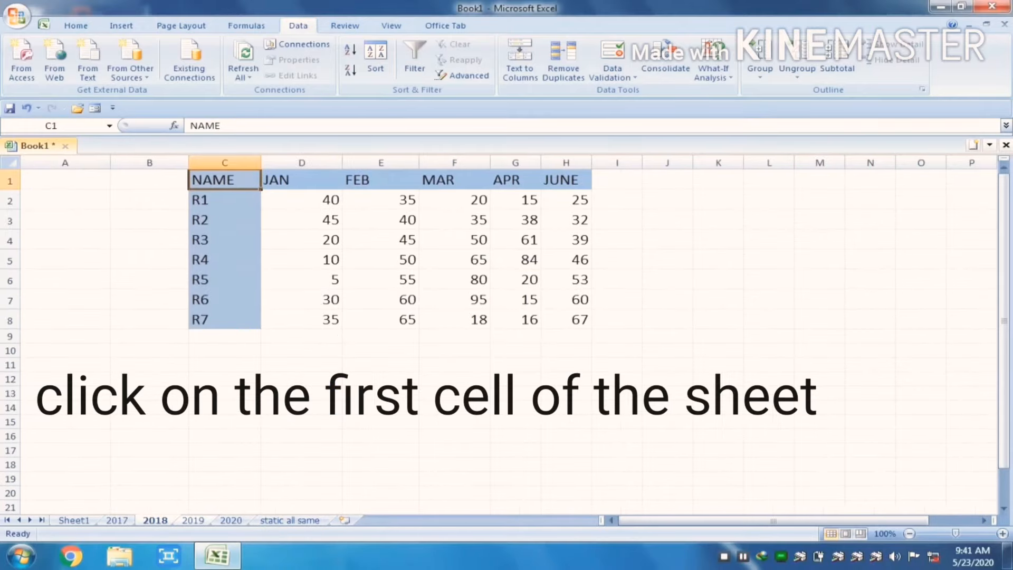
left_click(193, 520)
left_click(231, 521)
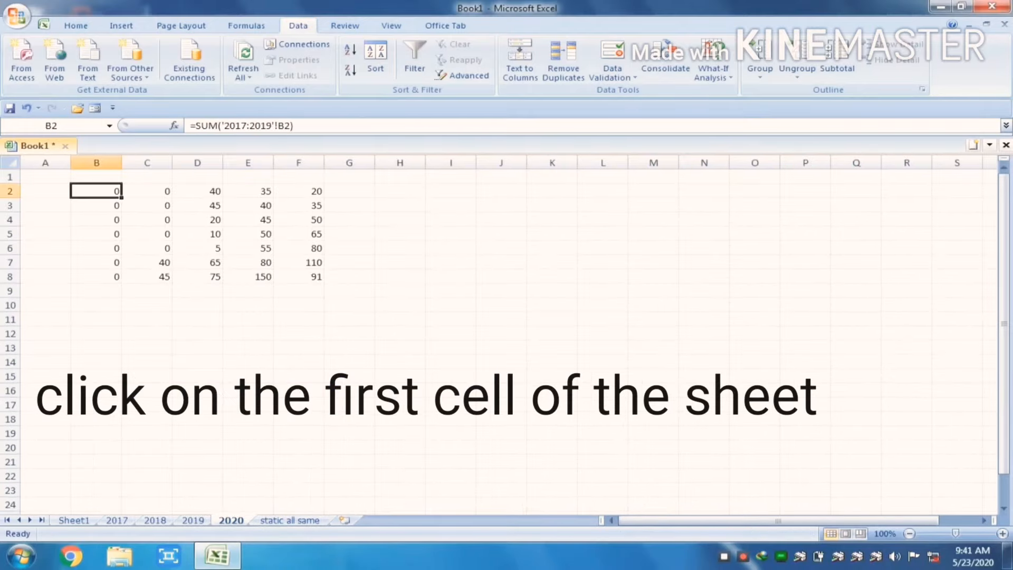
Start a consolidation at cell A1 of the static all same sheet and delete all the old source references for 2017, 2018 and 2019.
left_click(290, 521)
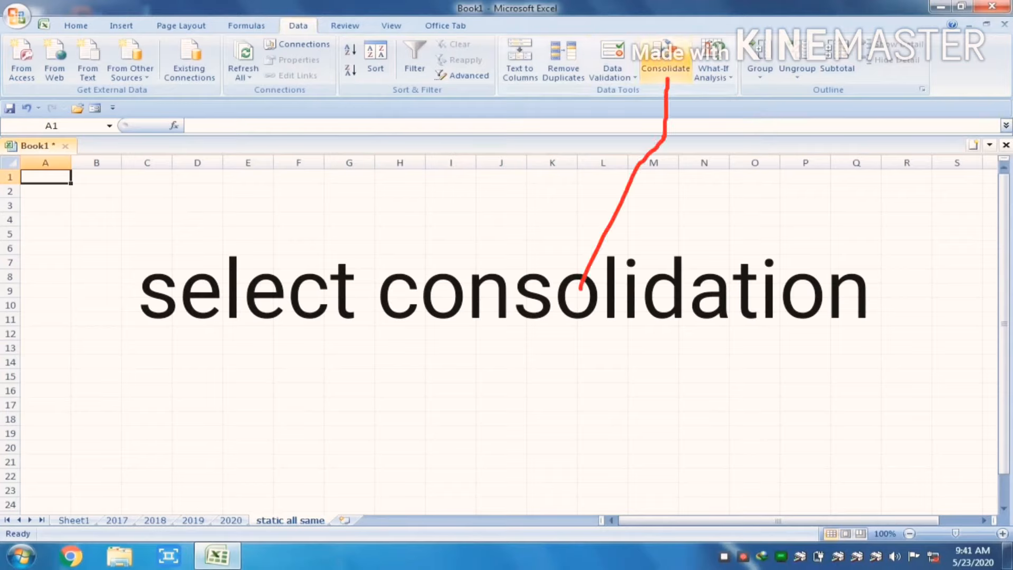
left_click(666, 58)
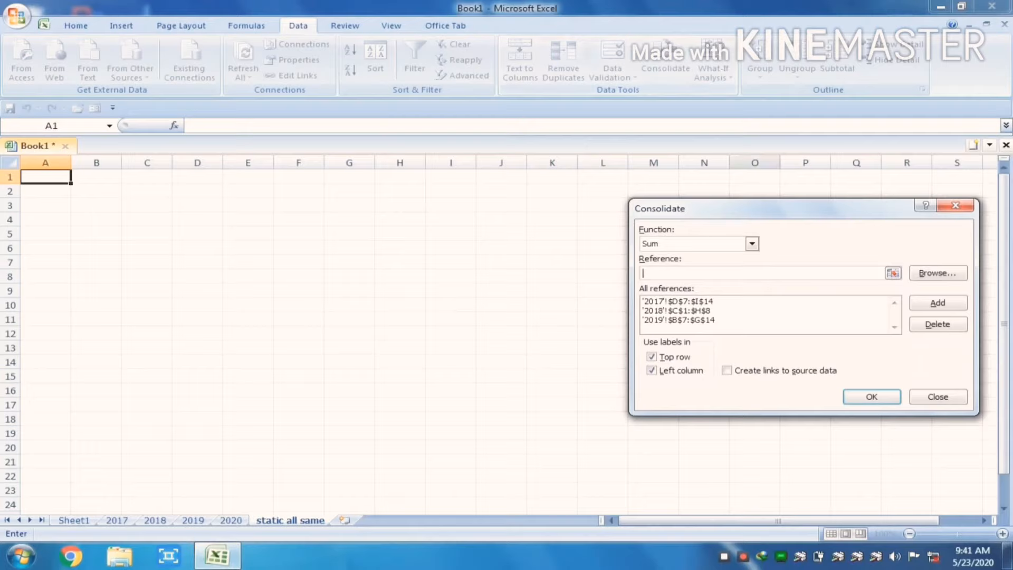
left_click(761, 329)
left_click(938, 325)
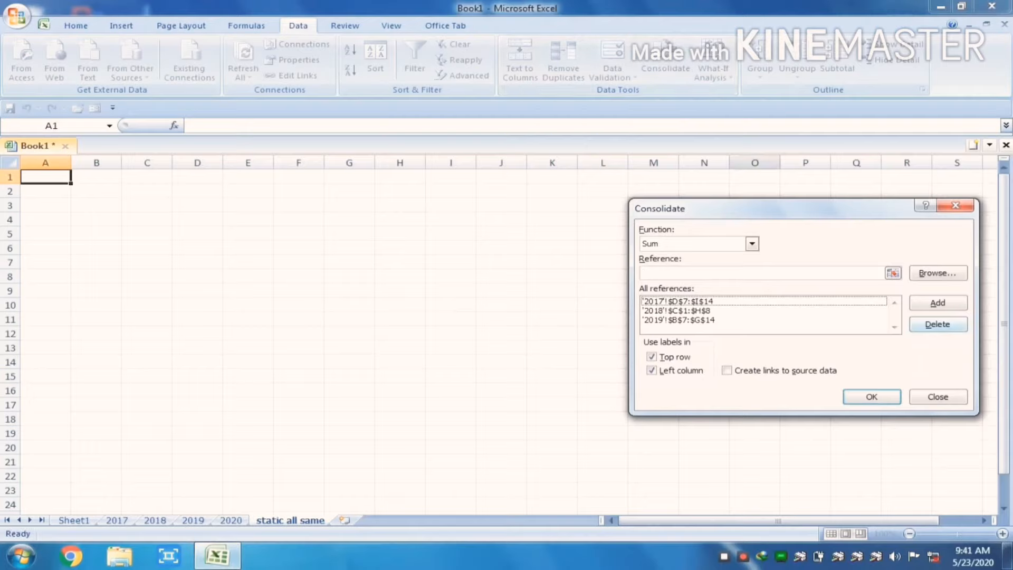
left_click(760, 311)
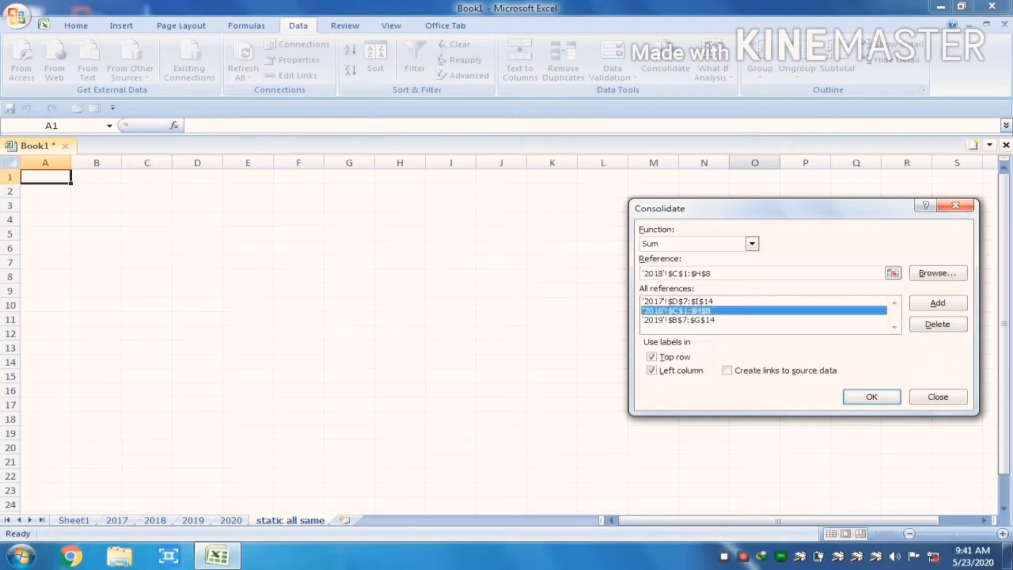
left_click(938, 325)
left_click(760, 301)
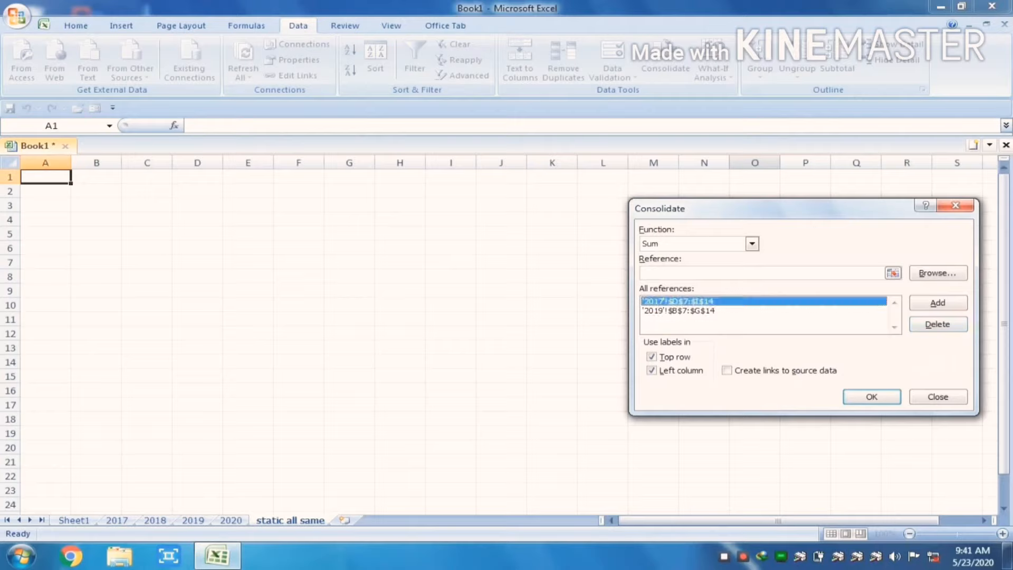
left_click(939, 325)
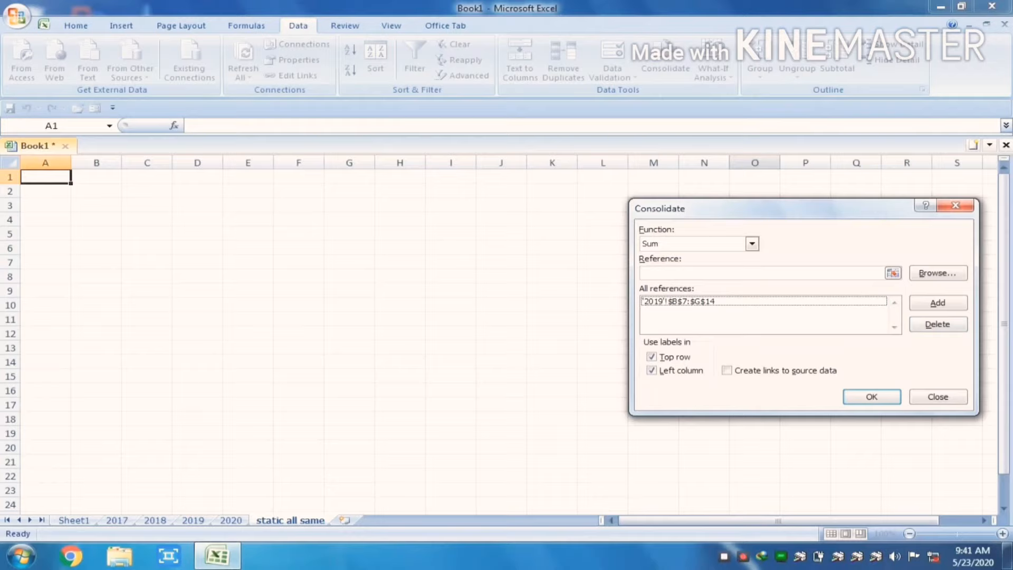
left_click(760, 301)
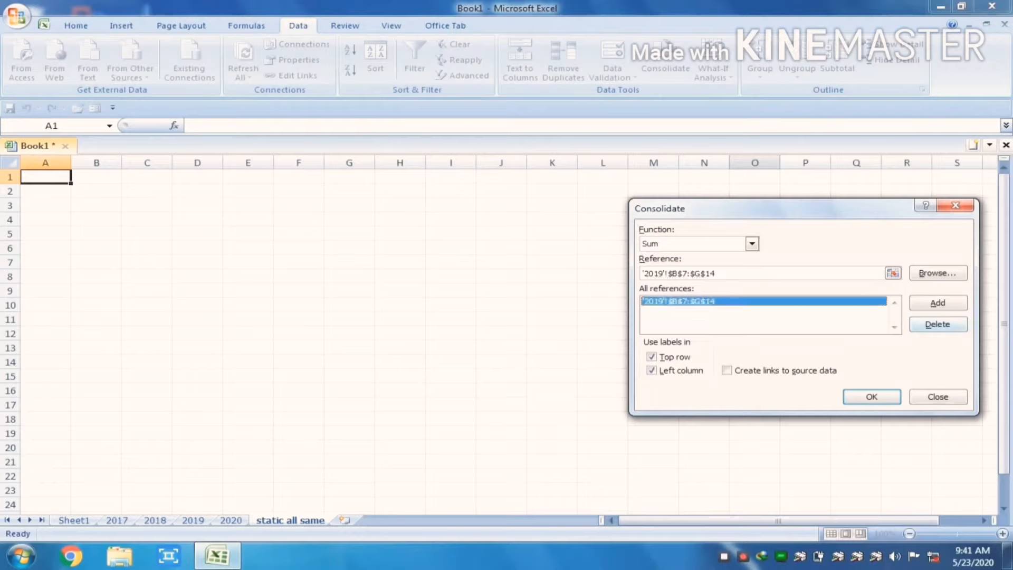
left_click(939, 324)
left_click(743, 557)
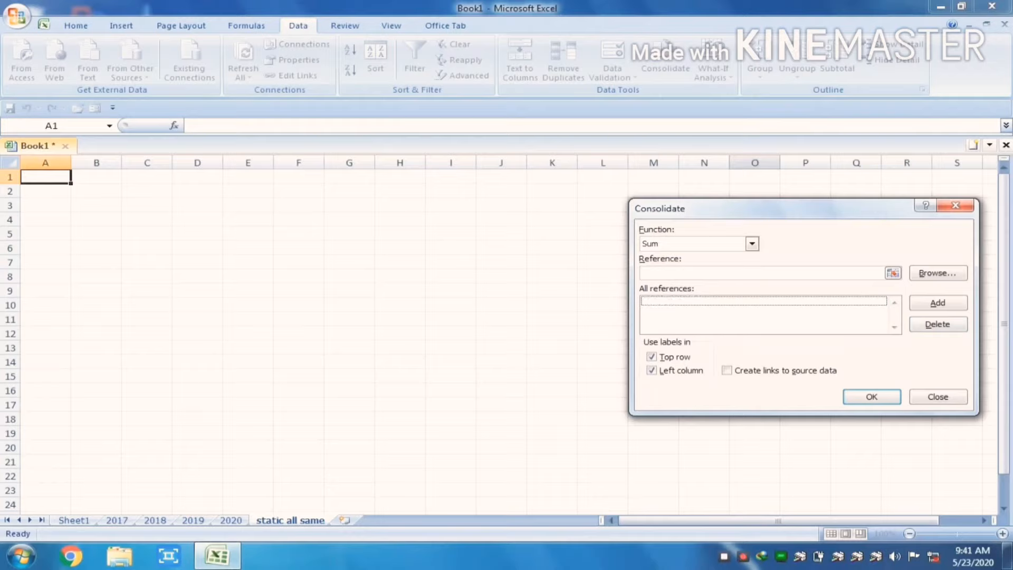
Add the labelled table D7:I14 on the 2017 sheet as the first consolidation reference.
left_click(761, 273)
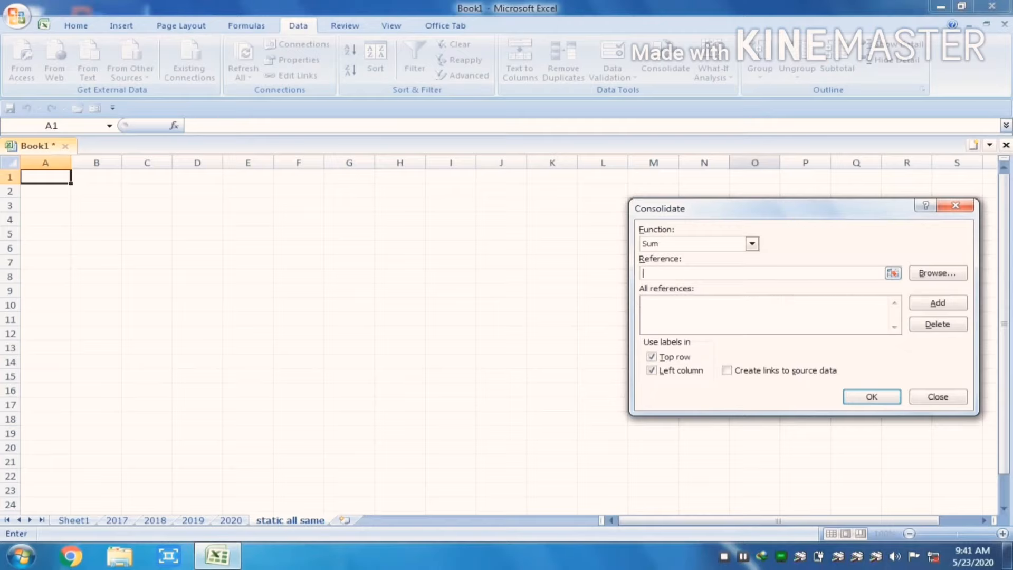
left_click(117, 521)
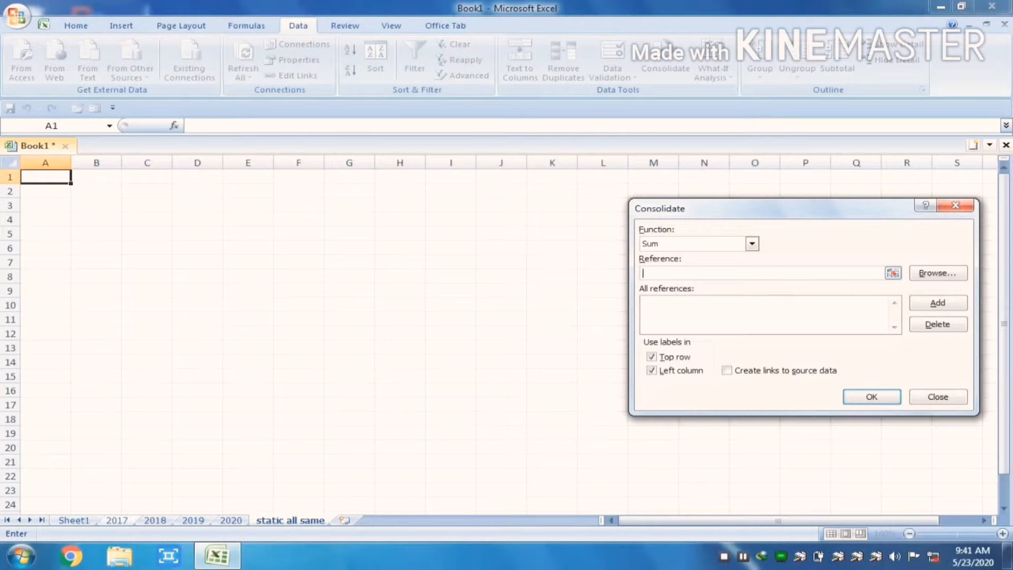
left_click(317, 265)
left_click_drag(317, 265, 670, 406)
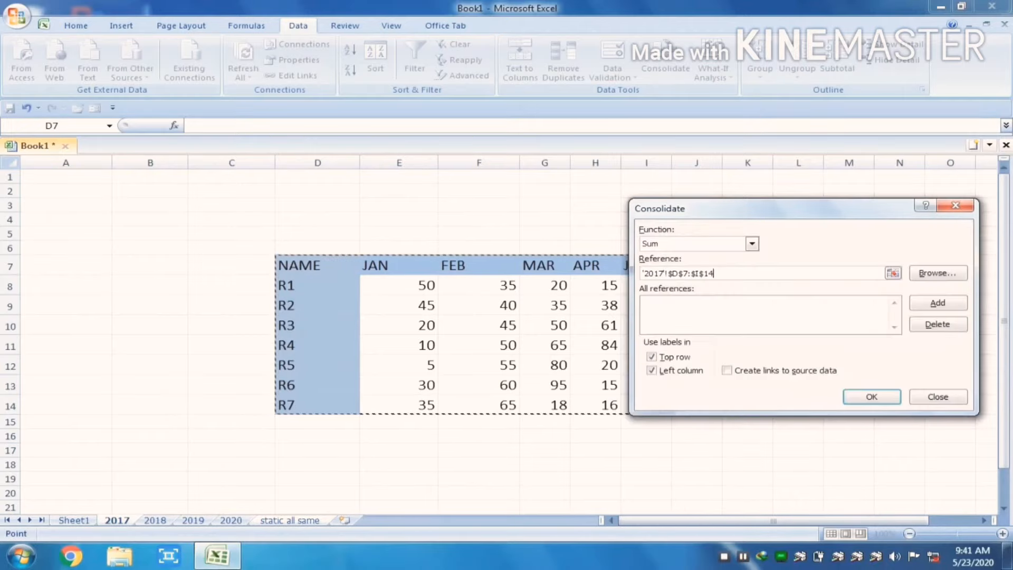
left_click(945, 304)
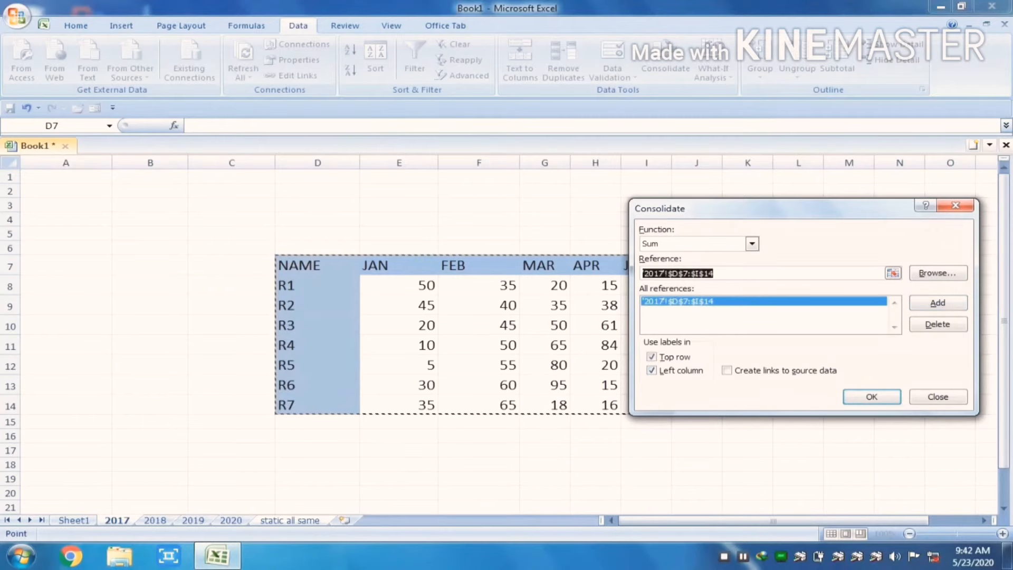
Add the labelled table C1:H8 on the 2018 sheet to the consolidation references.
left_click(155, 520)
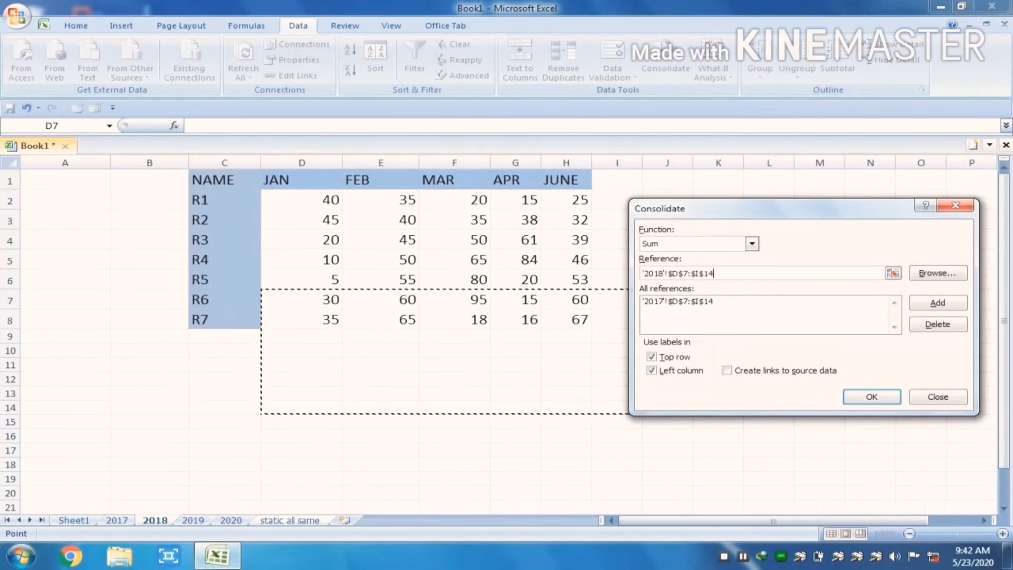
left_click(224, 180)
left_click_drag(224, 180, 591, 328)
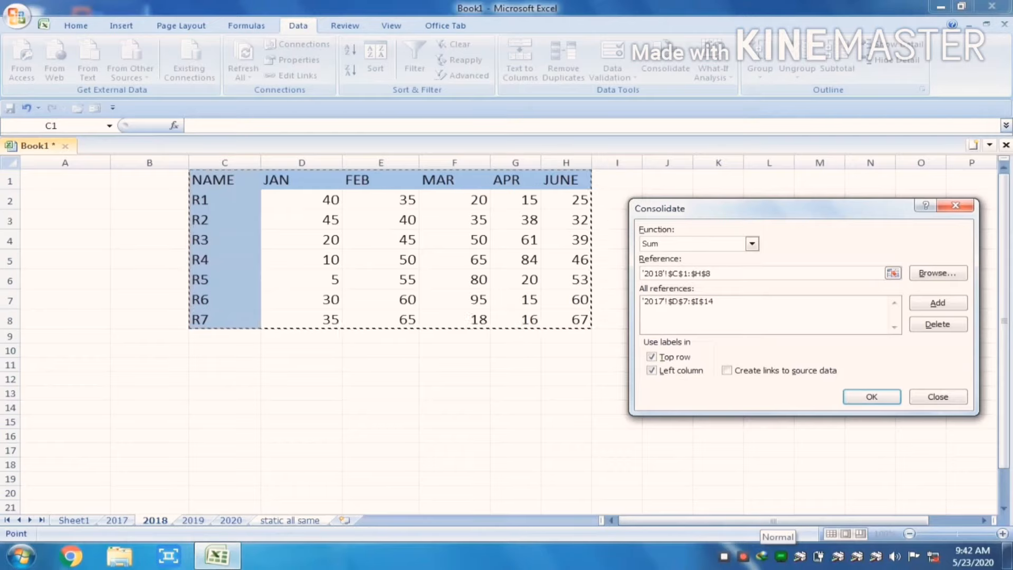
left_click(743, 557)
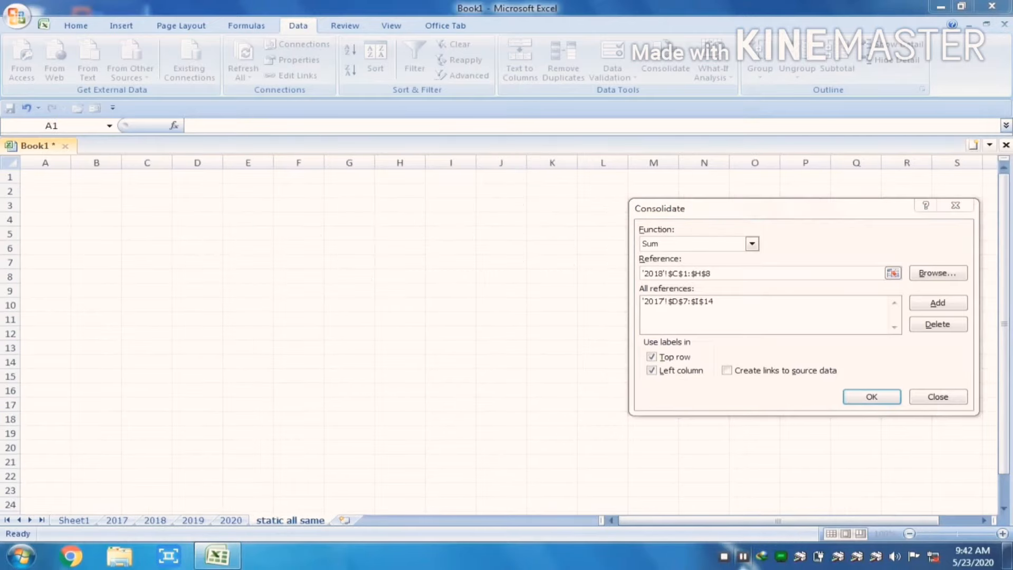
key("alt+a")
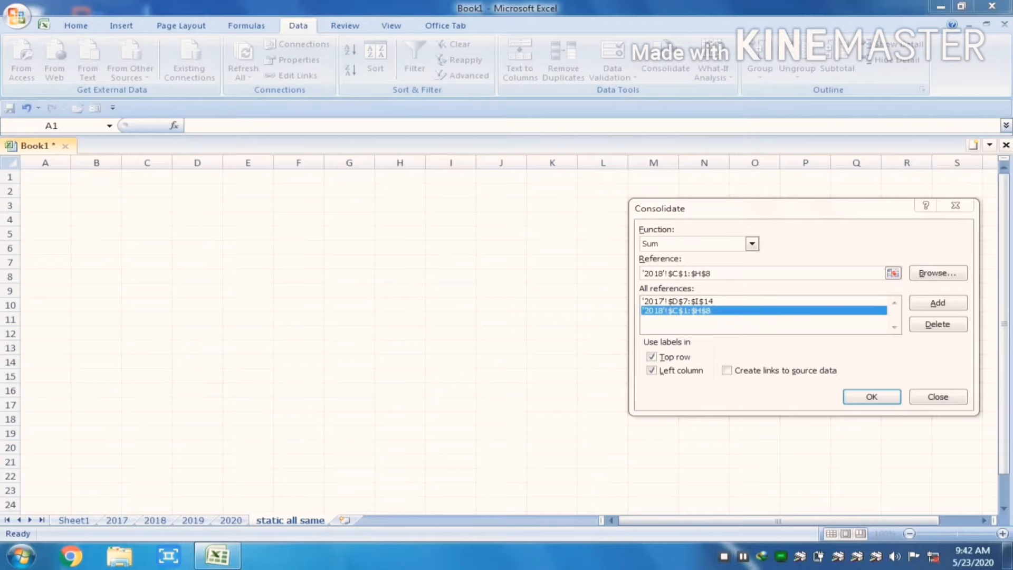
Add the labelled table B6:G13 on the 2019 sheet to the consolidation references.
left_click(739, 273)
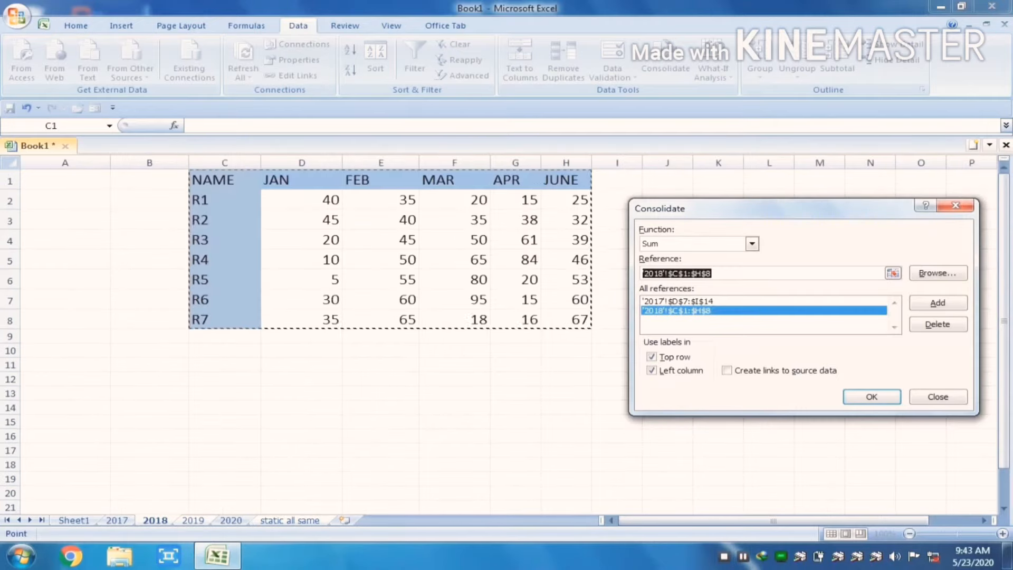
key("ctrl+Page_Down")
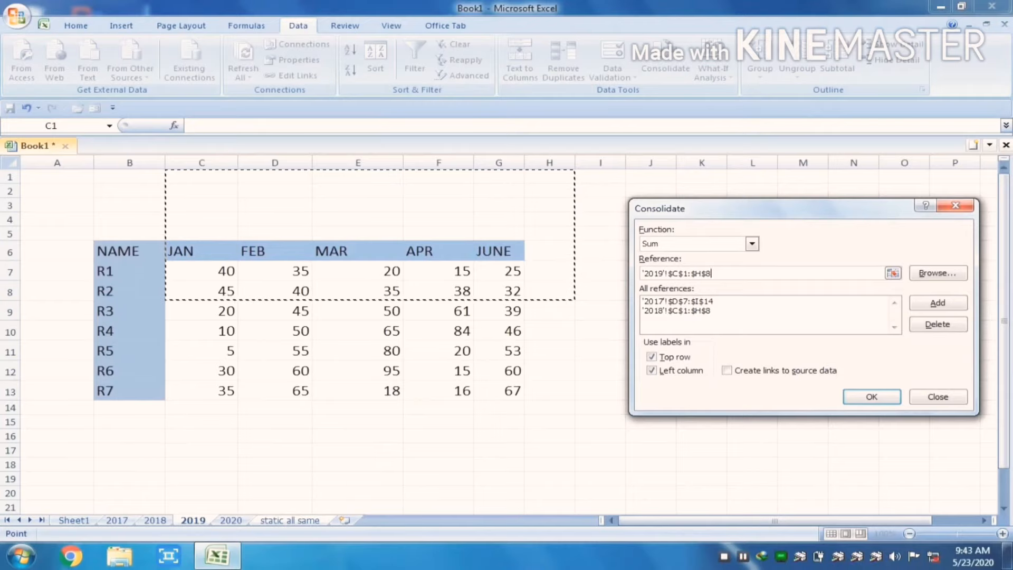
left_click(130, 251)
left_click_drag(129, 251, 516, 373)
left_click(515, 372)
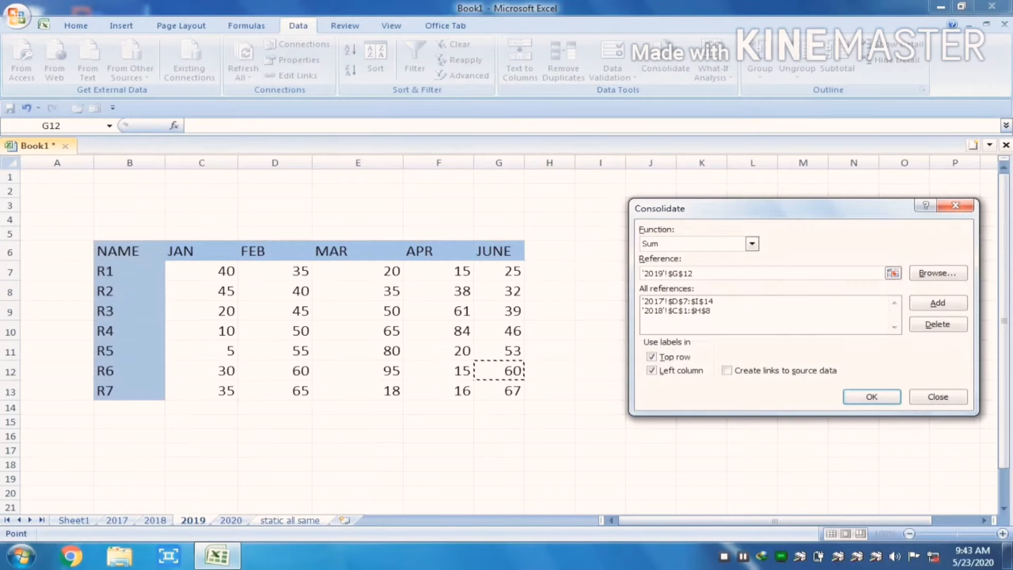
left_click_drag(129, 251, 517, 391)
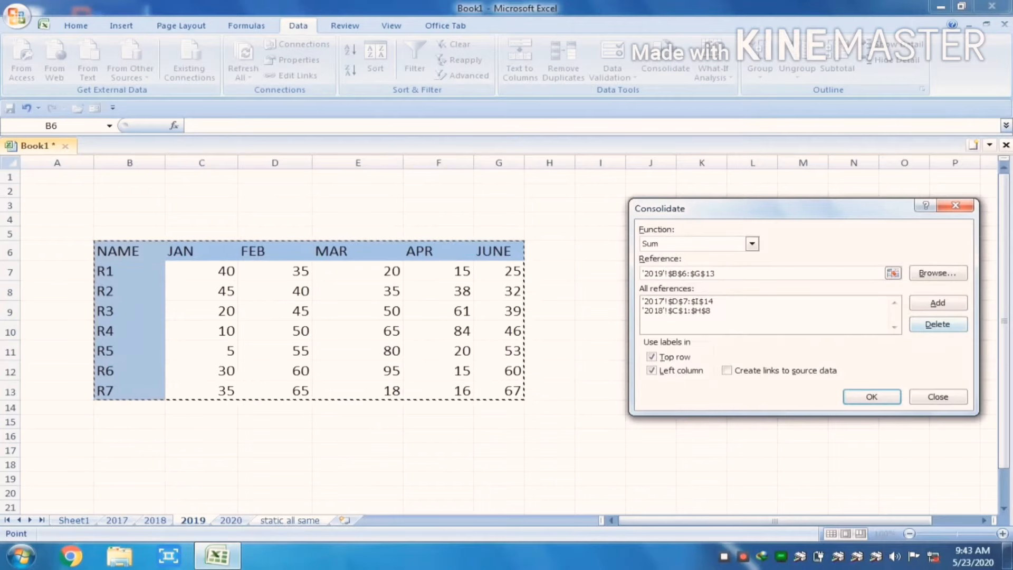
left_click(938, 303)
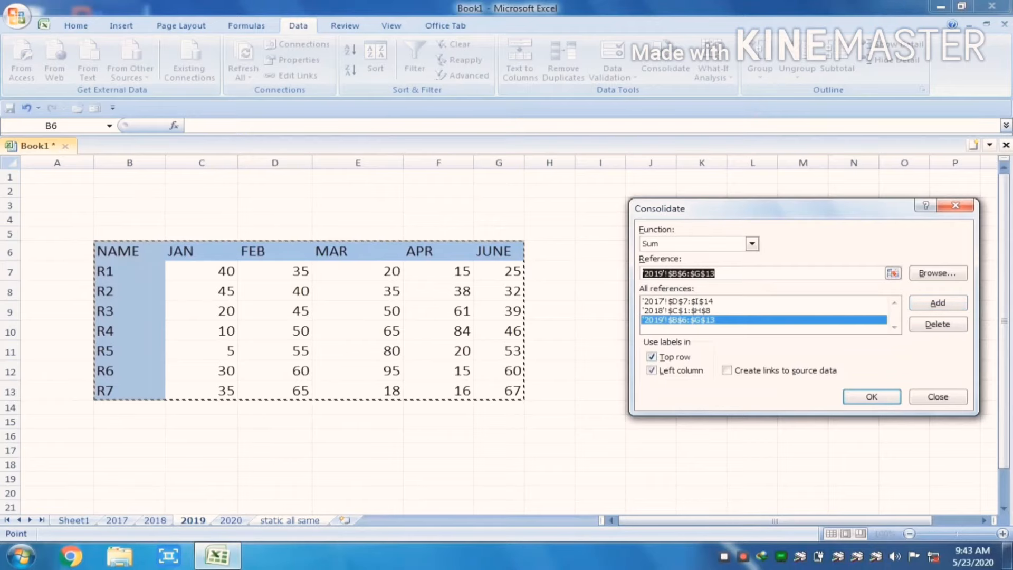
Run the Sum consolidation using labels from the top row and left column, without links to the source data.
left_click(652, 357)
left_click(653, 357)
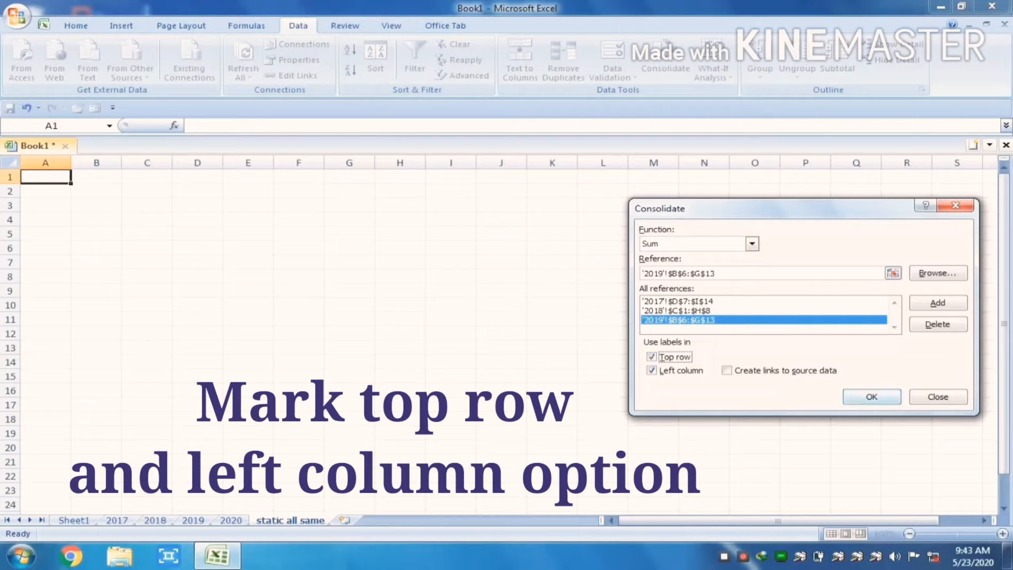
left_click(872, 397)
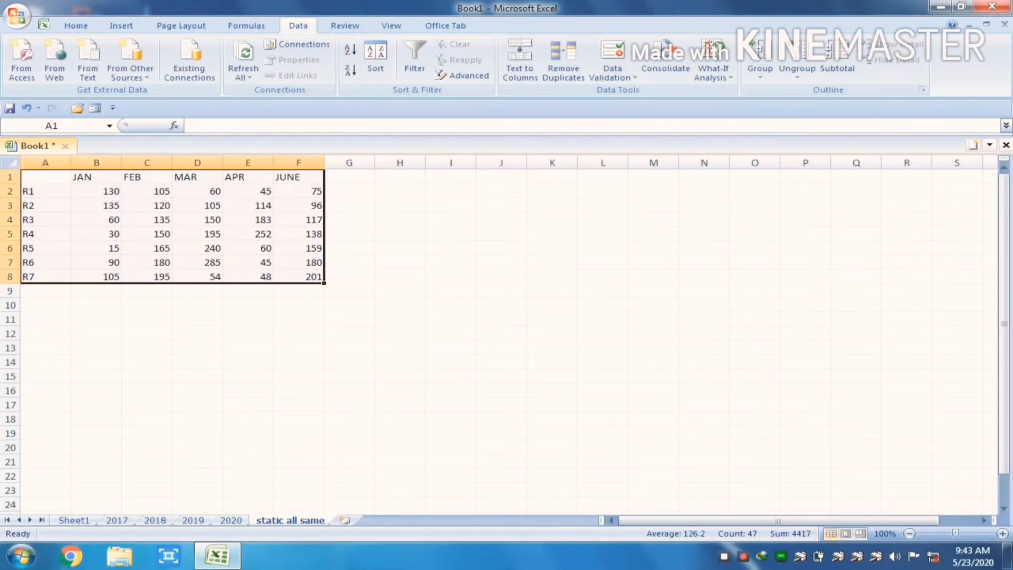
Inspect the consolidated cells on the static all same sheet and compare them with the 3D sum formulas on the 2020 sheet.
left_click(198, 263)
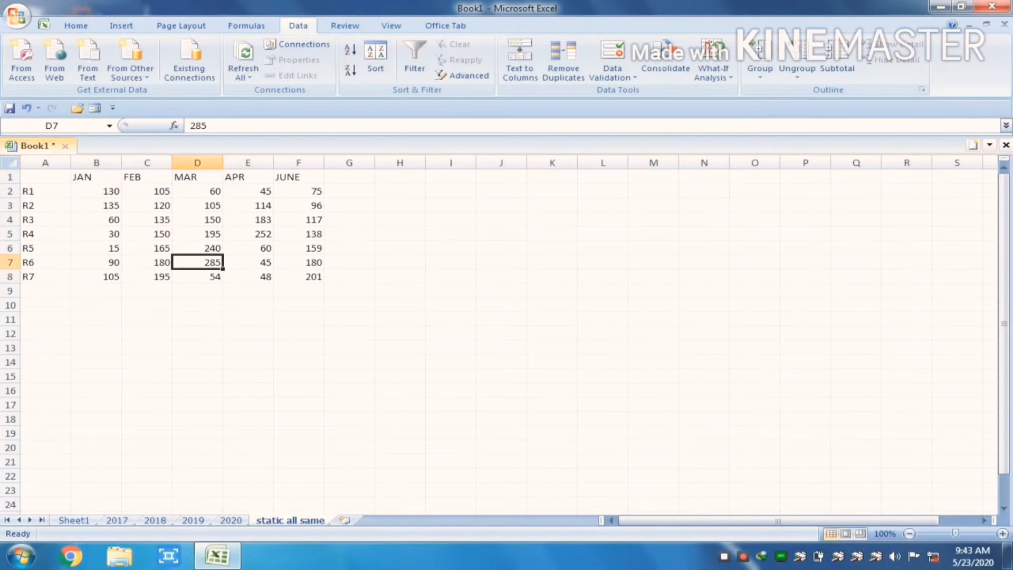
left_click(96, 191)
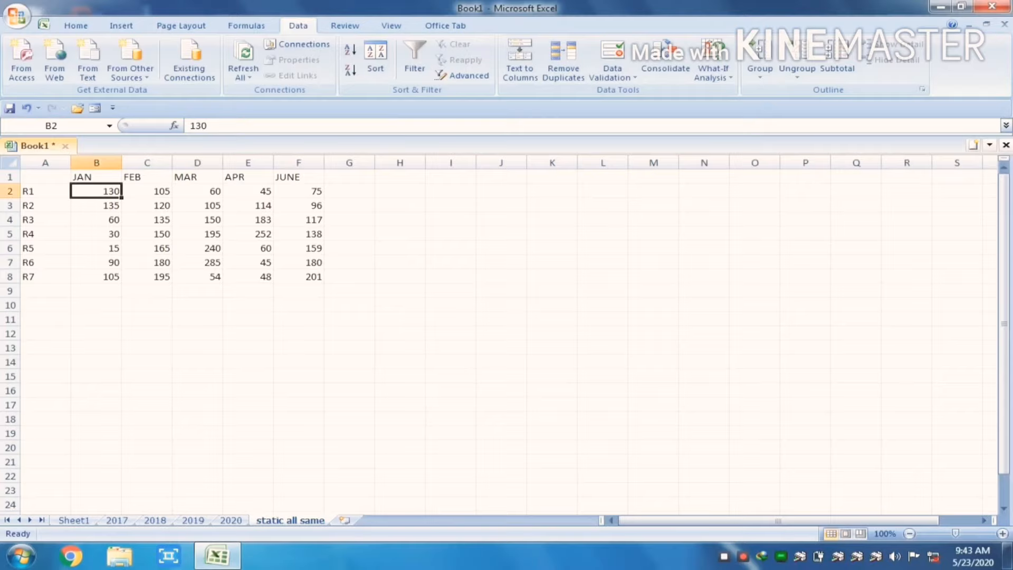
left_click(231, 520)
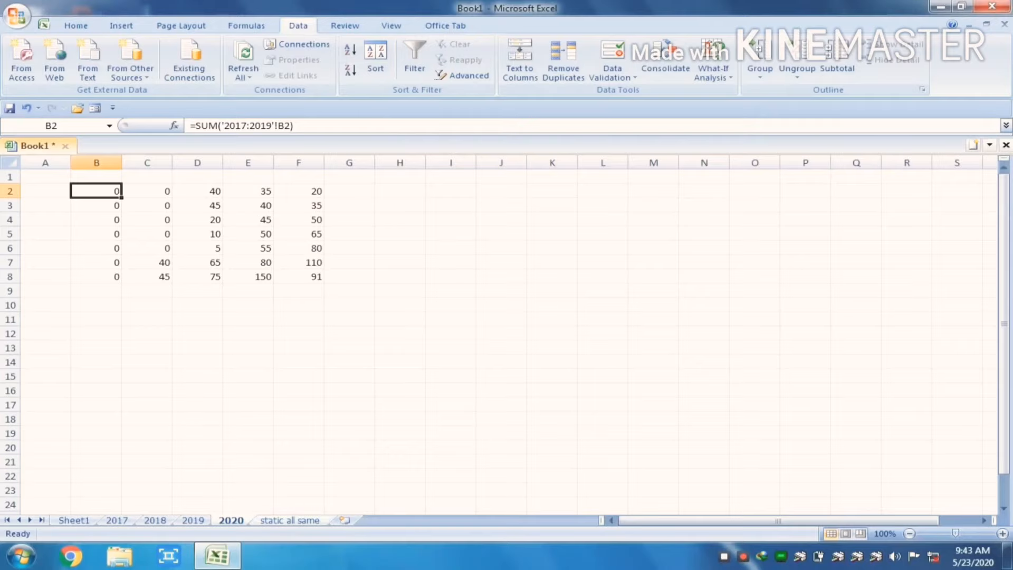
key("ctrl+Page_Down")
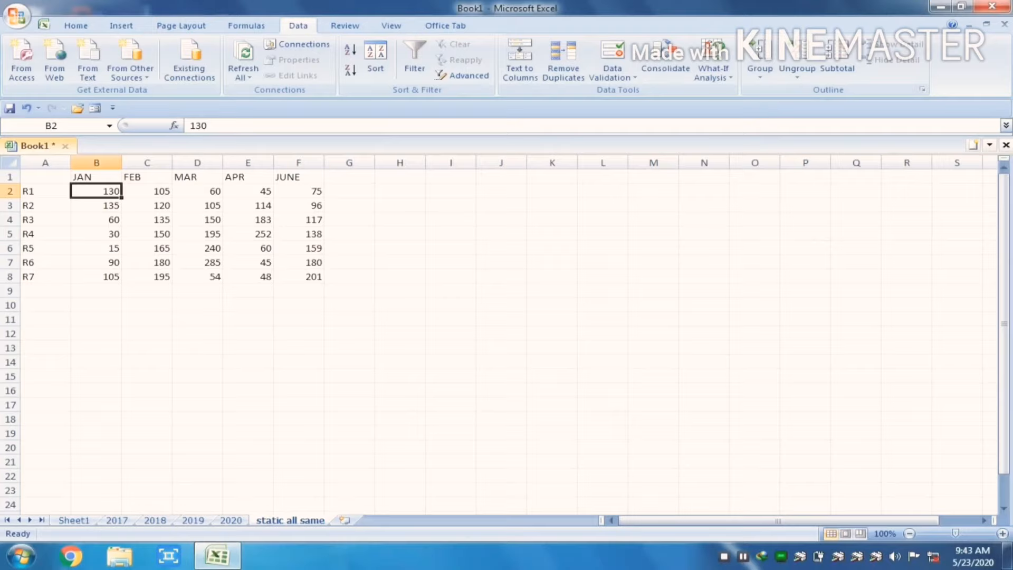
key("Right")
double_click(217, 191)
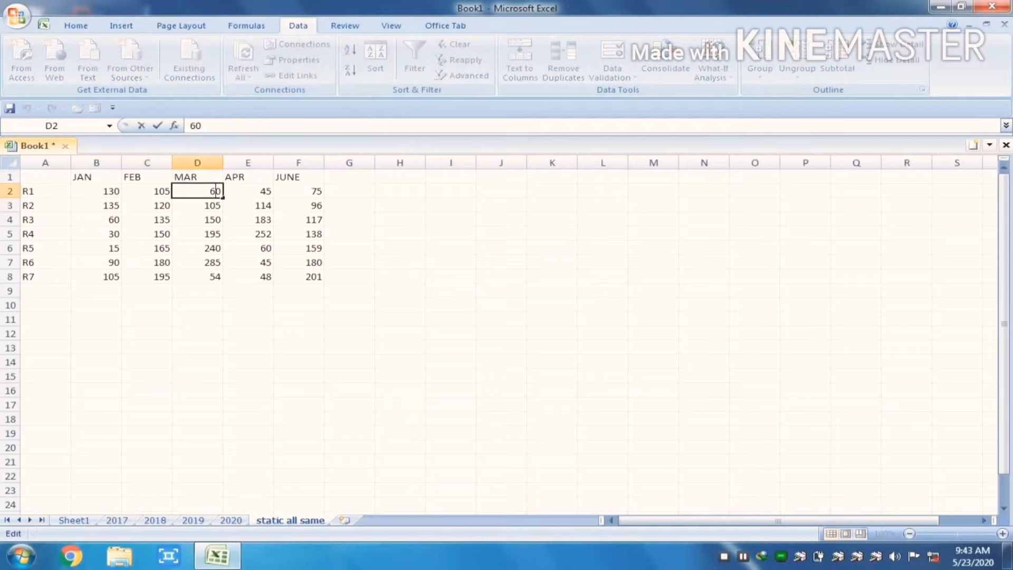
key("Tab")
left_click(298, 191)
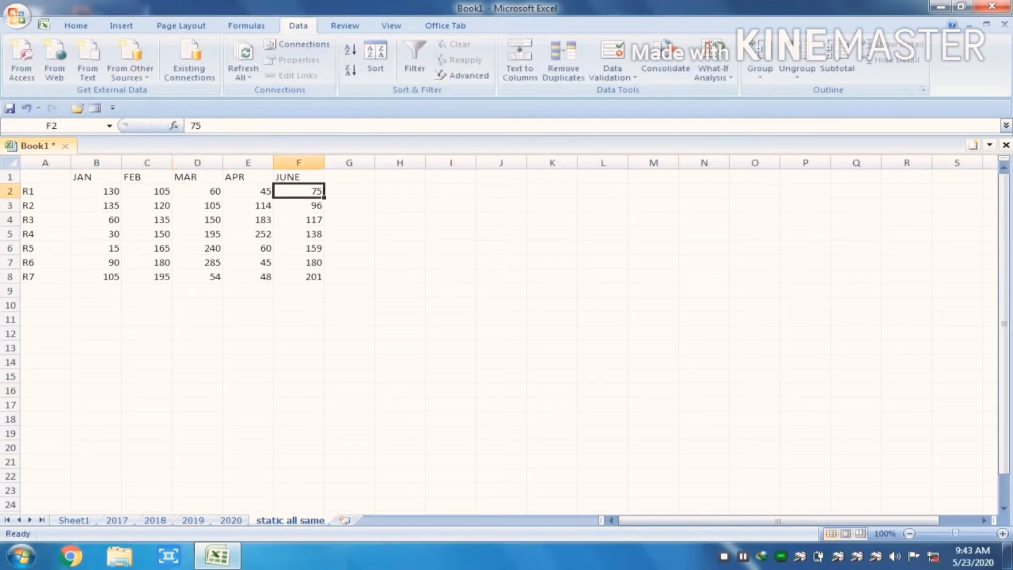
left_click(248, 262)
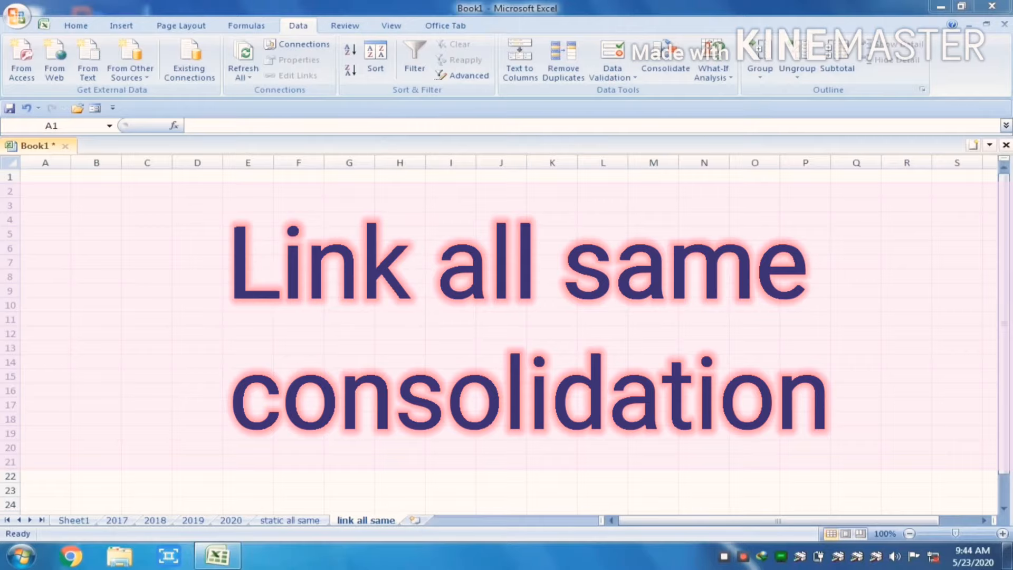
Start a Sum consolidation at A1 of the link all same sheet and add D7:I14 from the 2017 sheet as its first reference.
left_click(45, 177)
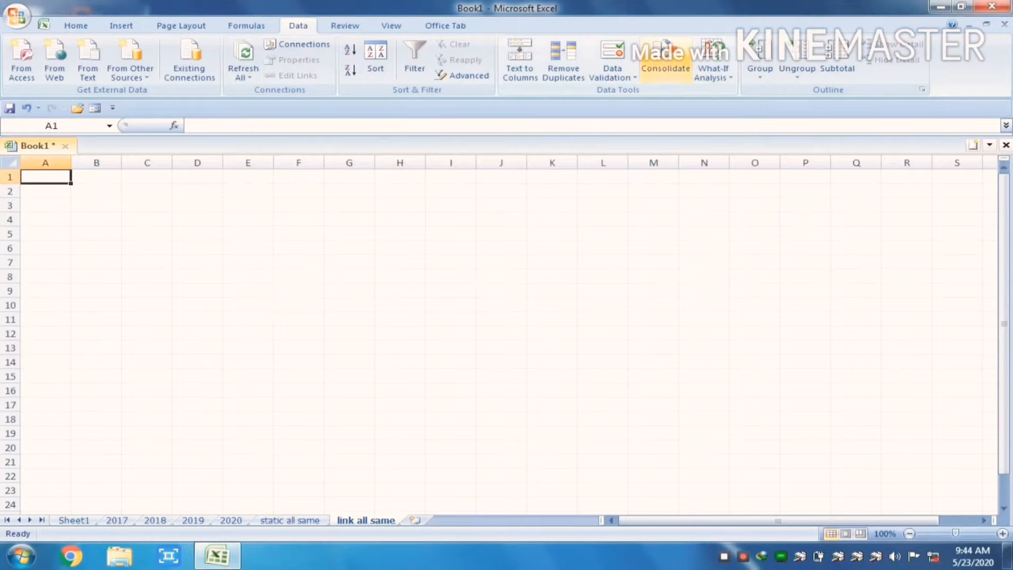
left_click(665, 59)
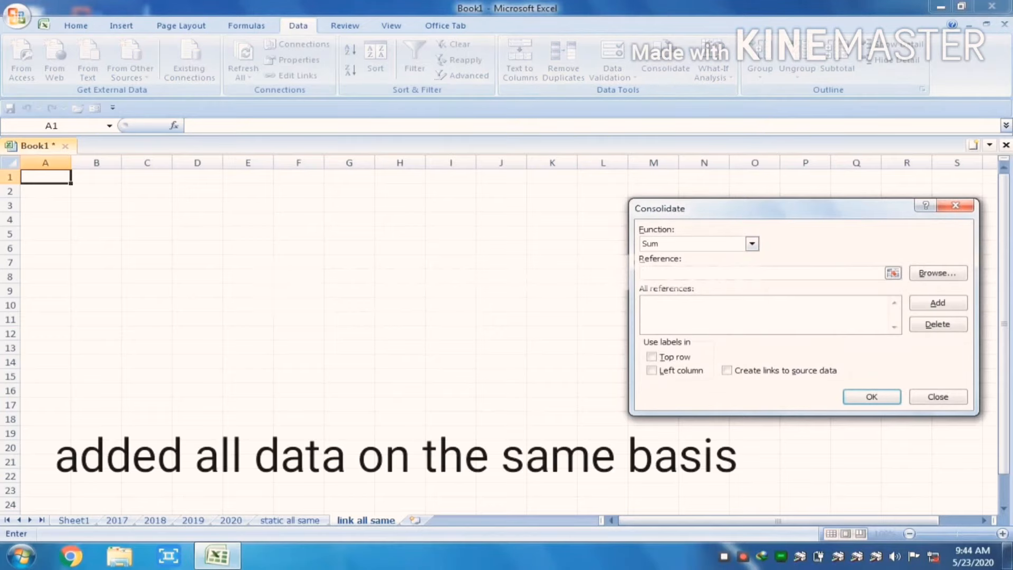
left_click(117, 520)
left_click_drag(296, 267, 669, 413)
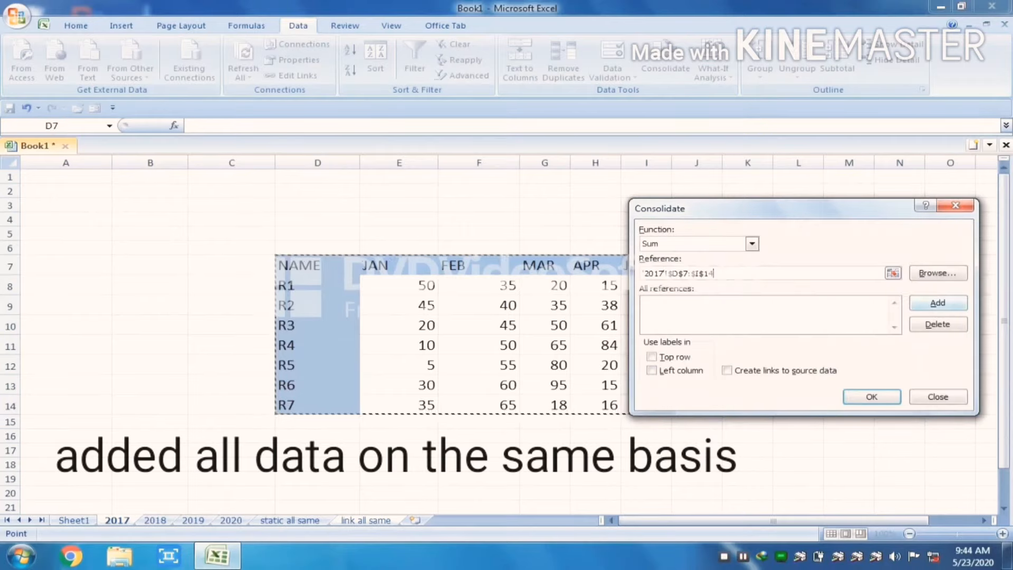
left_click(938, 303)
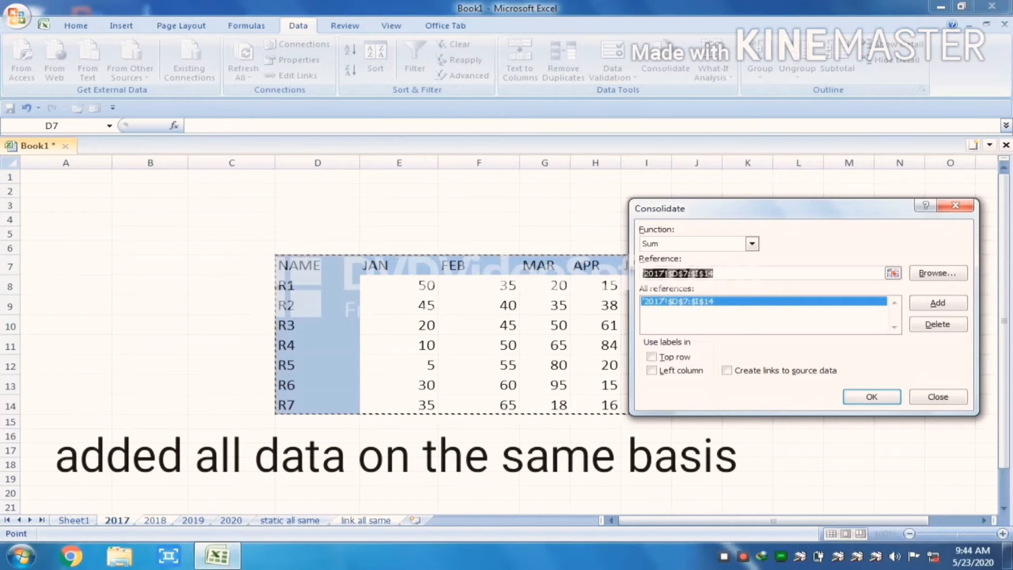
Add the labelled tables C1:H8 on the 2018 sheet and B6:G13 on the 2019 sheet to the consolidation references.
left_click(155, 521)
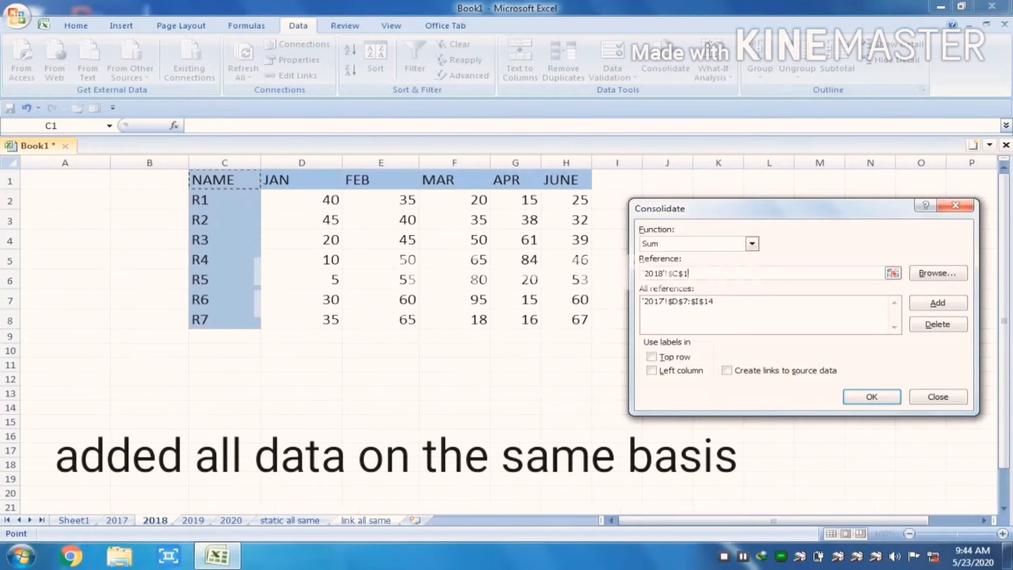
left_click_drag(198, 179, 590, 326)
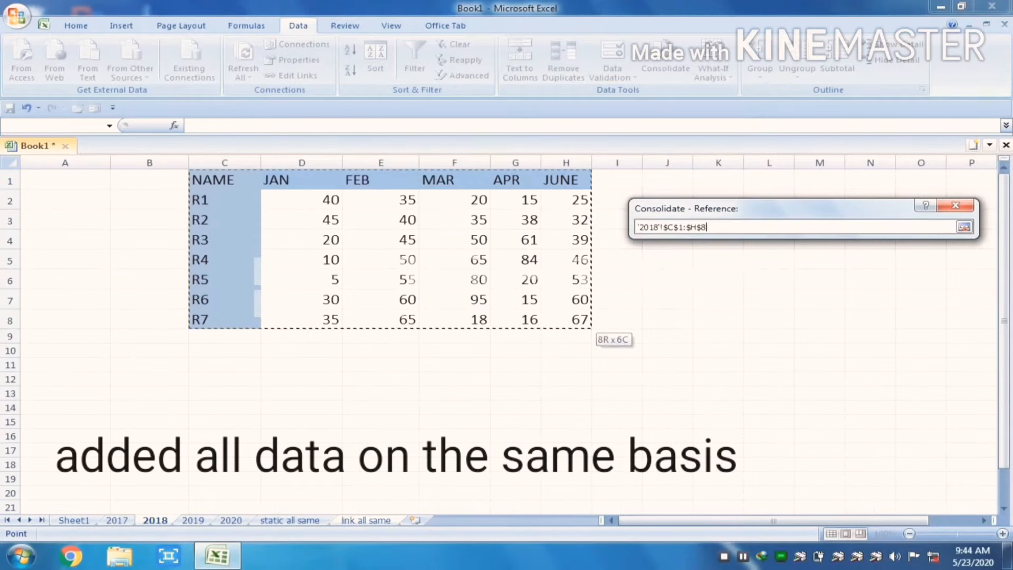
left_click(938, 303)
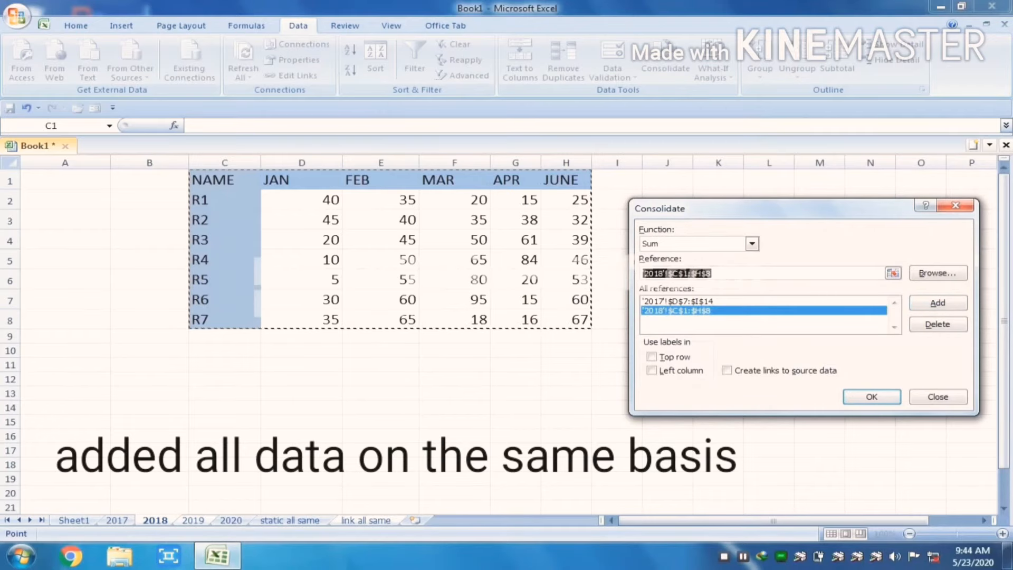
left_click(193, 520)
left_click_drag(106, 251, 520, 394)
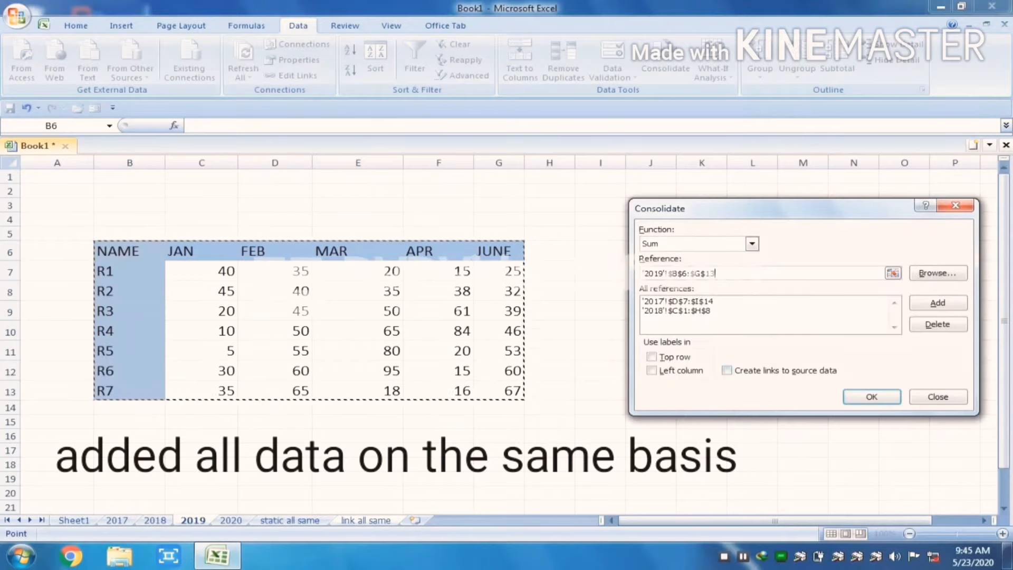
left_click(938, 302)
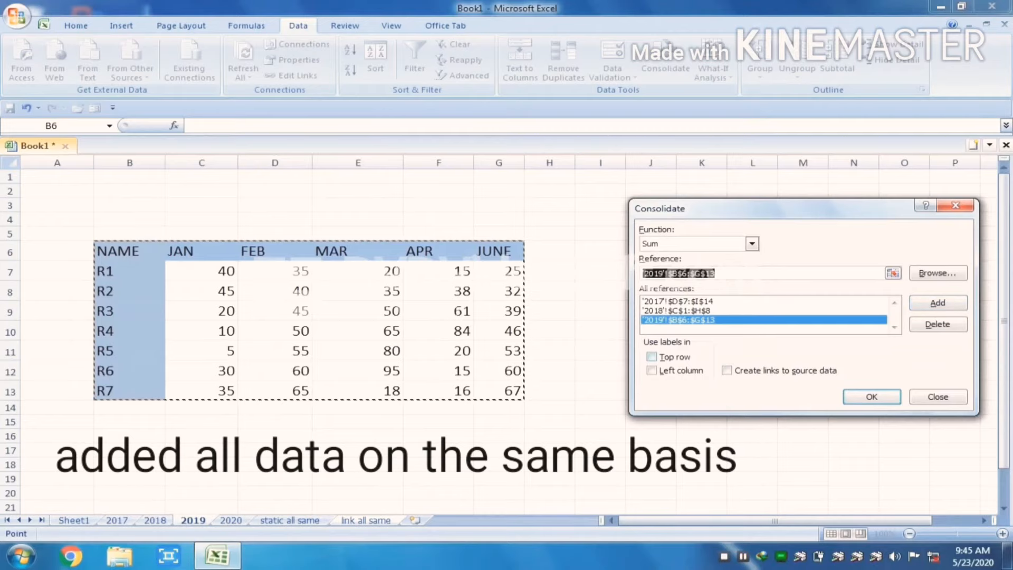
Run the Sum consolidation using top row and left column labels, with links to the source data created.
left_click(653, 357)
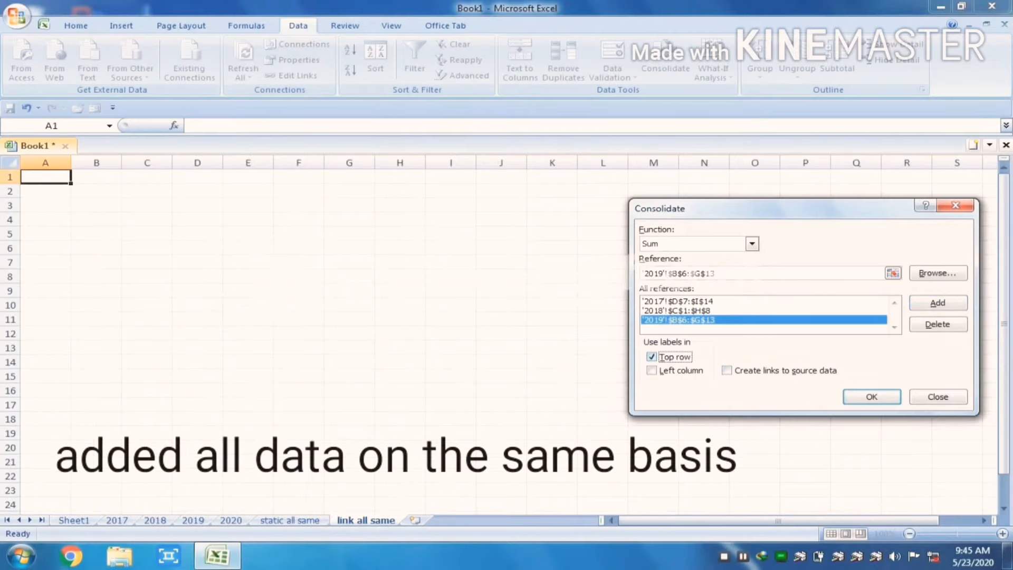
left_click(652, 370)
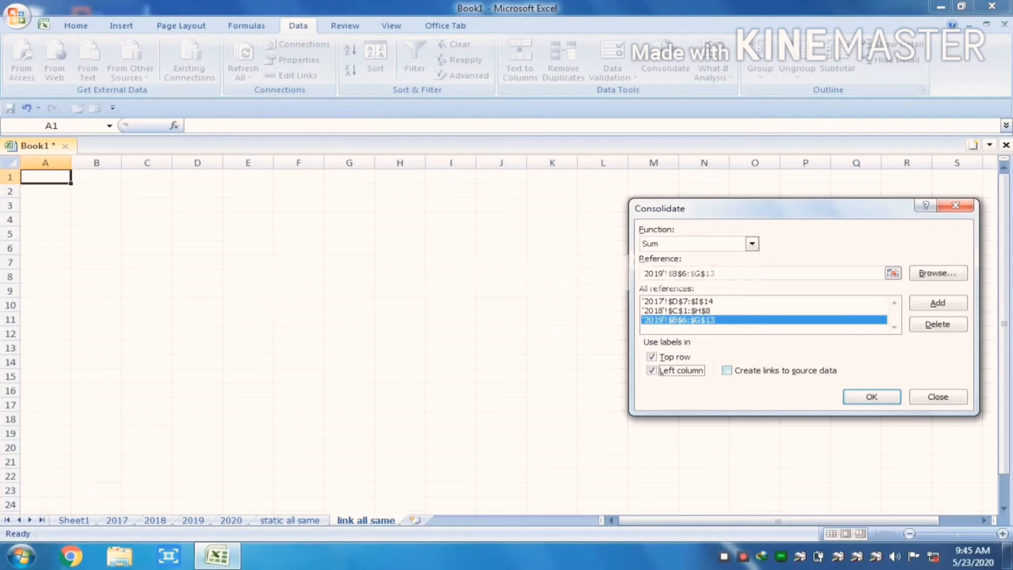
left_click(727, 371)
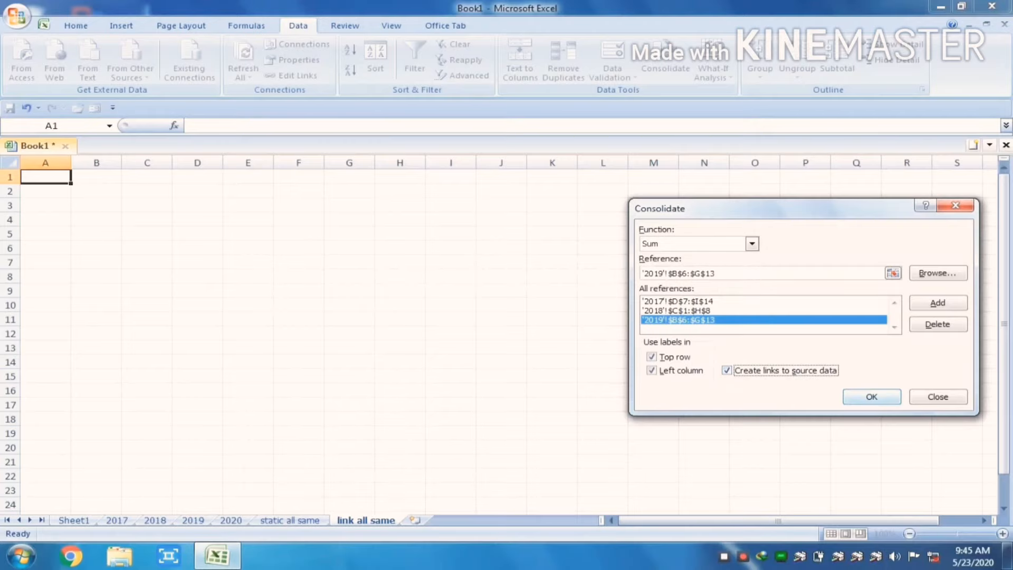
left_click(872, 397)
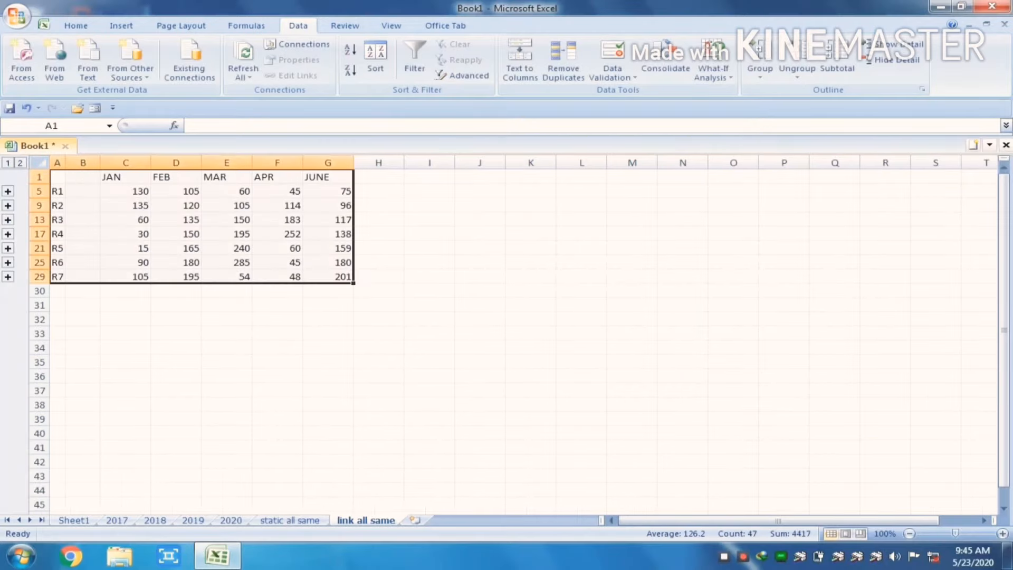
Set R1's JAN value on the 2017 sheet to 35 and check the static all same sheet for any change.
left_click(117, 520)
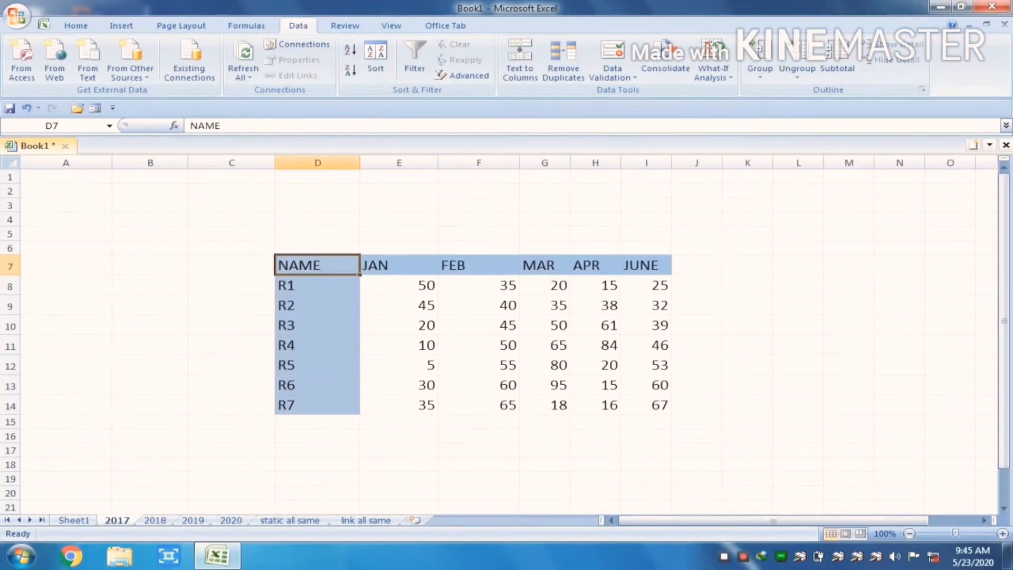
left_click(399, 286)
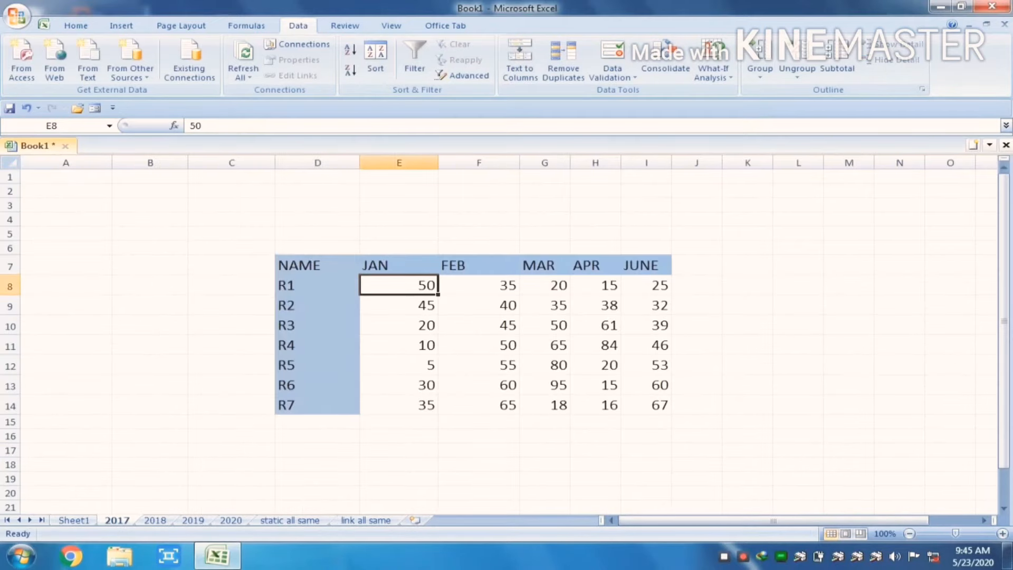
type("35")
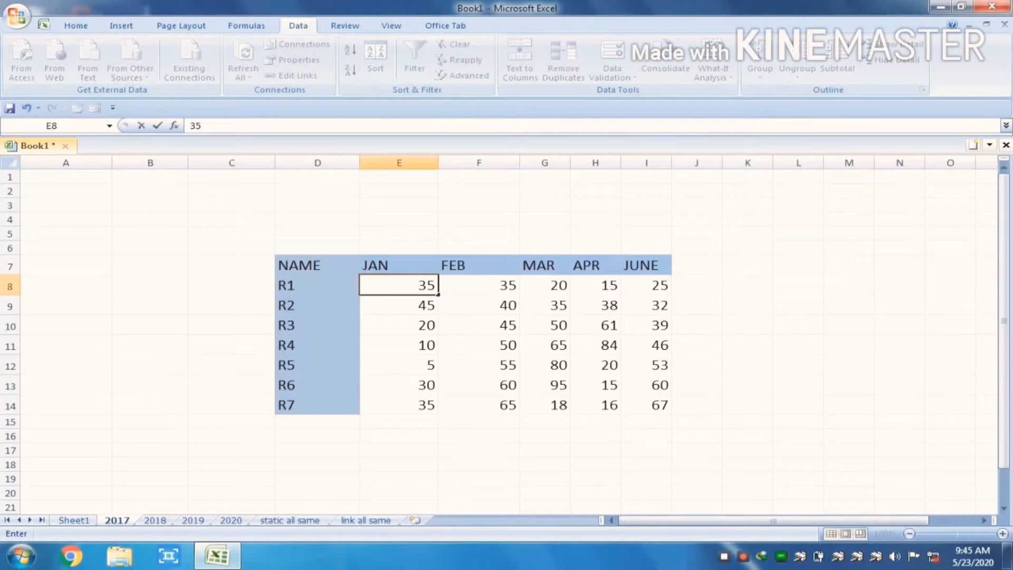
key("Return")
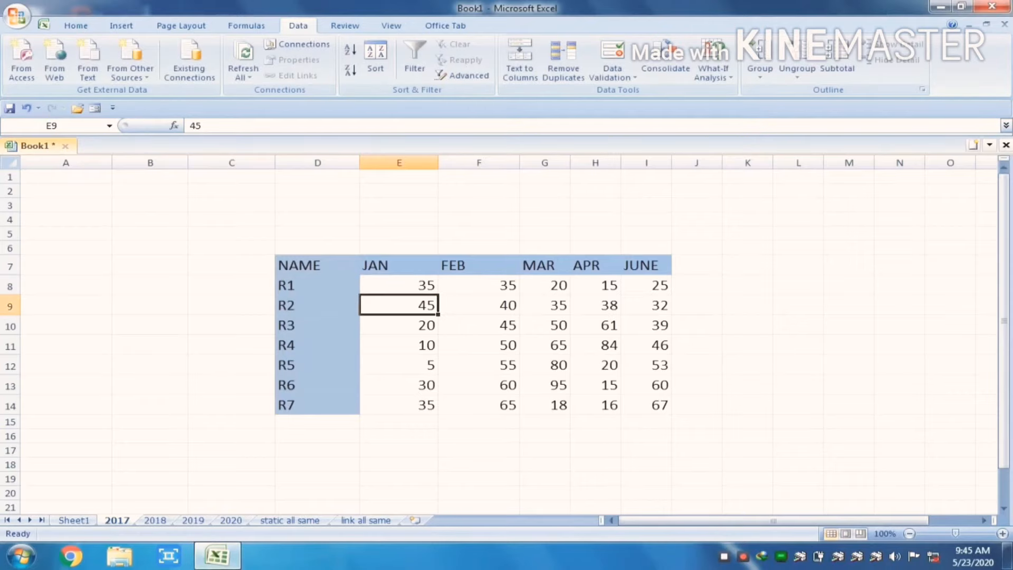
left_click(290, 520)
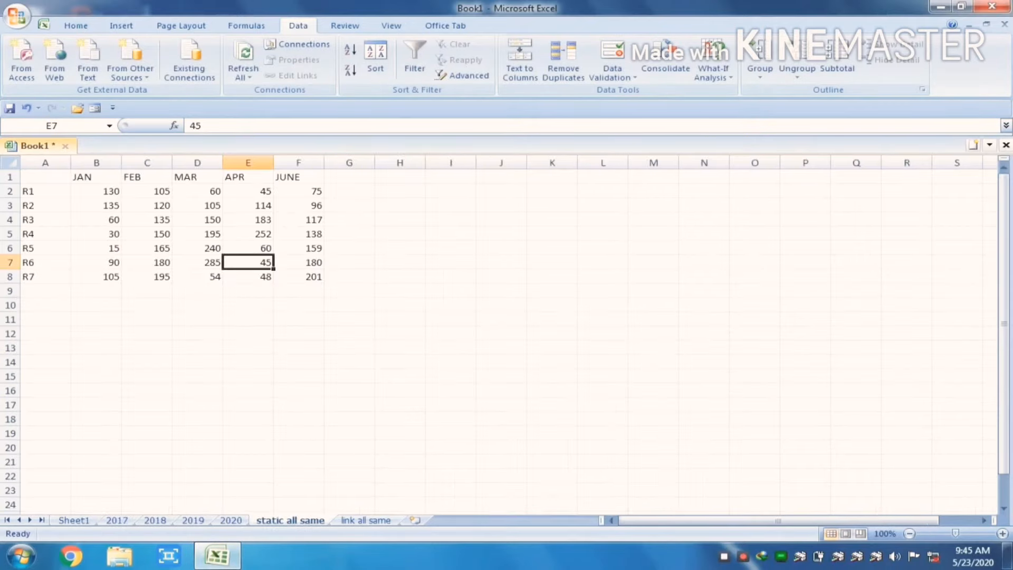